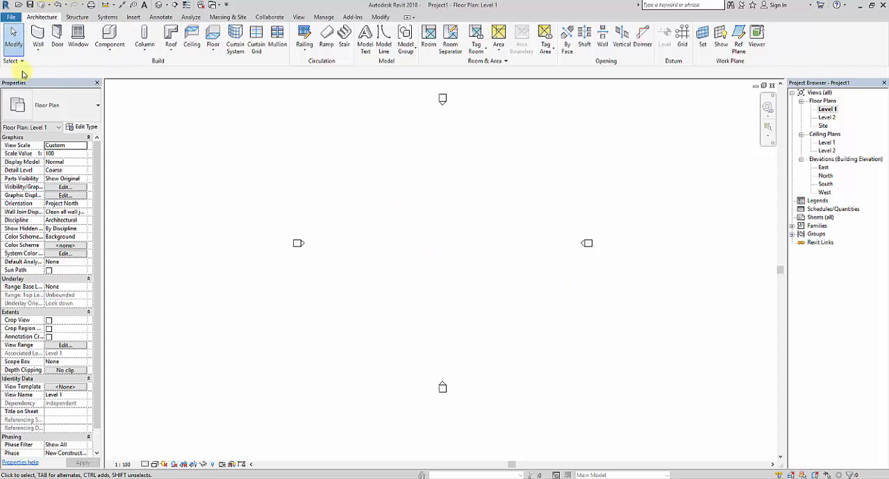
Draw a horizontal 20' wall of type wall 9" between the elevation markers on the Level 1 floor plan
click(39, 51)
click(52, 66)
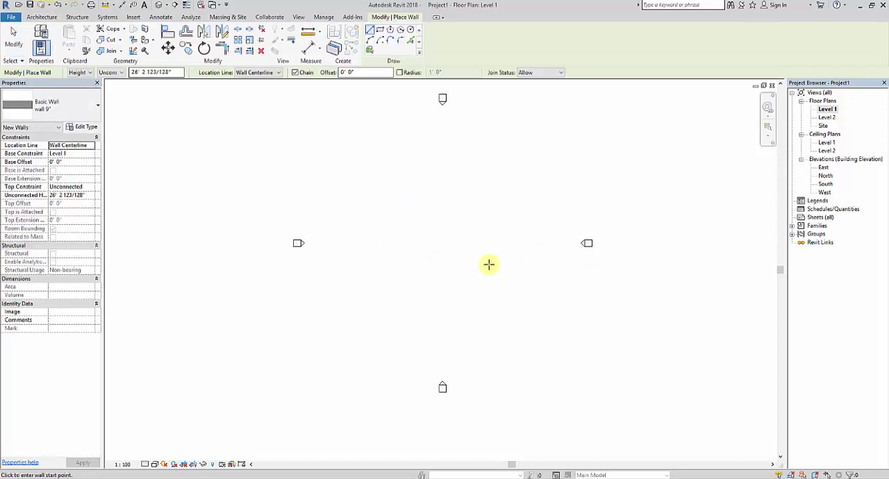
click(402, 238)
scroll(466, 238, up, 3)
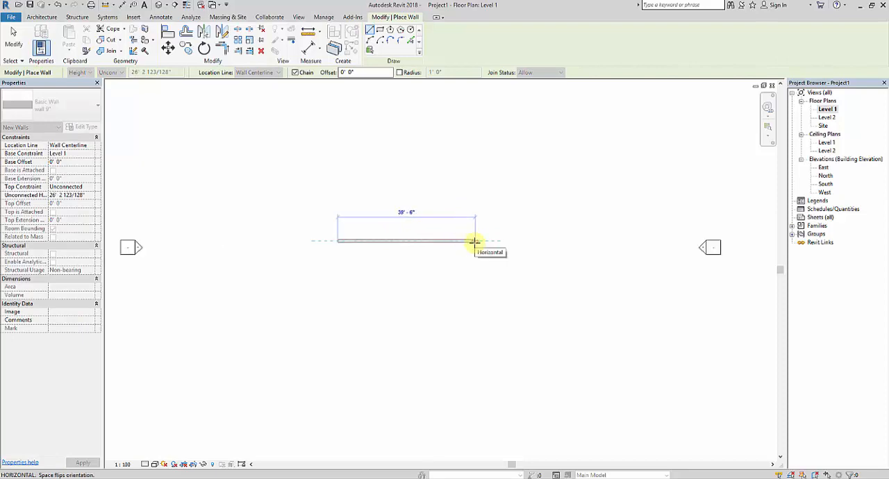
text(20)
key(Return)
key(Escape)
key(Escape)
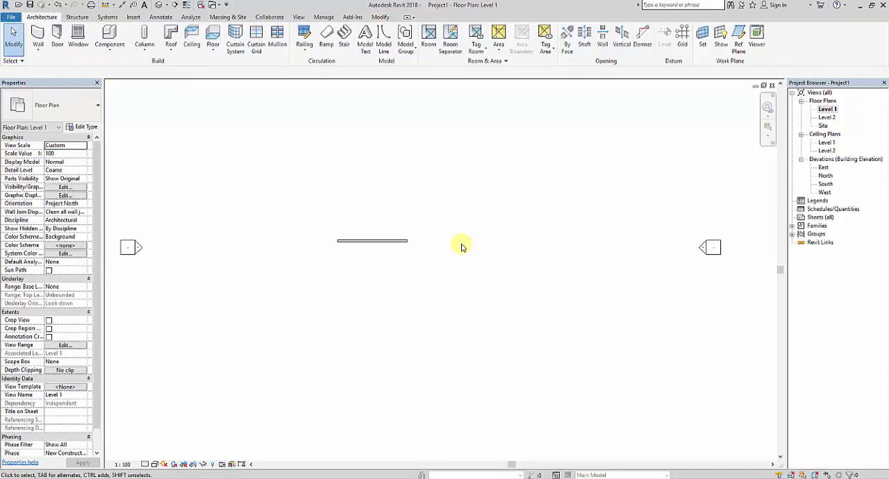
Open the default 3D view and set its visual style to Realistic
click(161, 6)
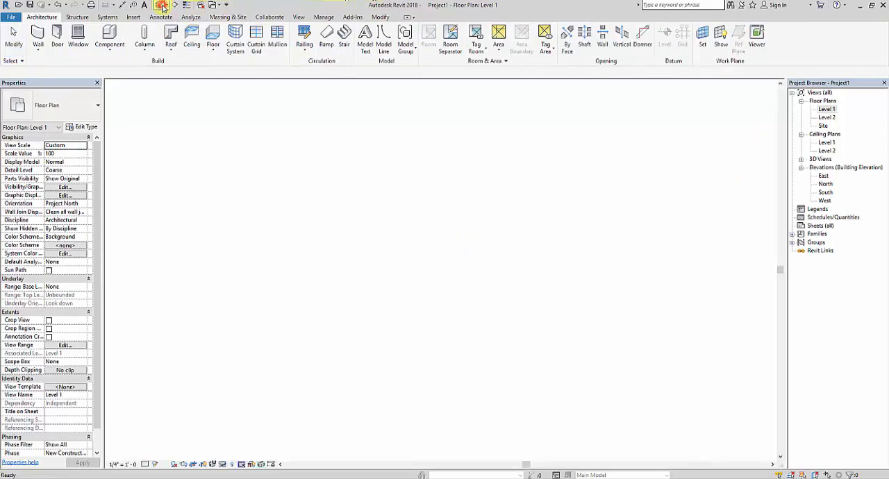
click(154, 464)
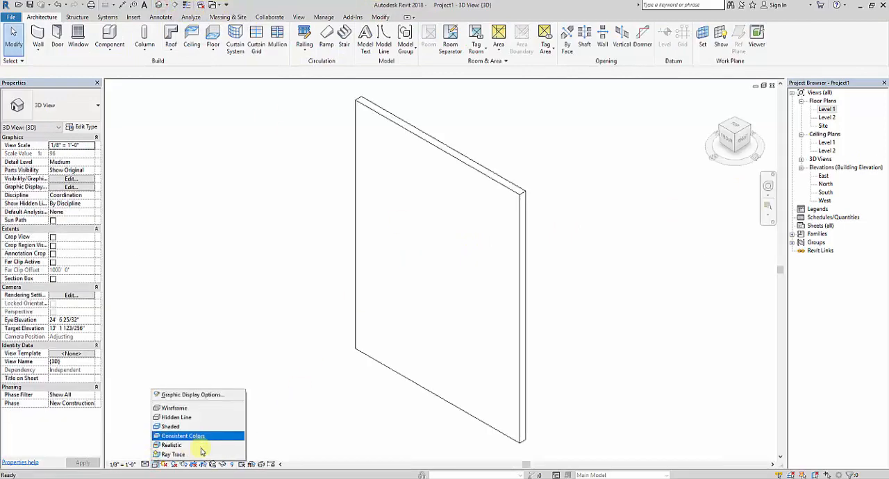
click(201, 446)
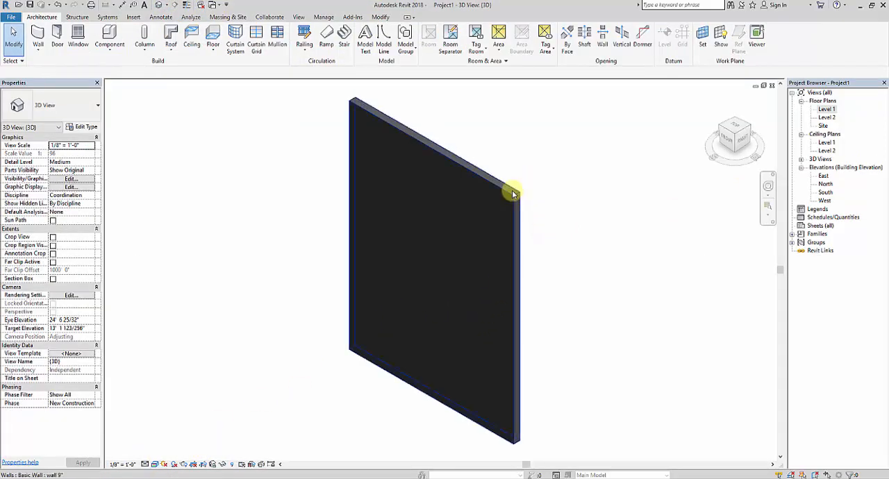
Set the wall's top constraint to Up to level: Level 2
click(512, 193)
click(93, 188)
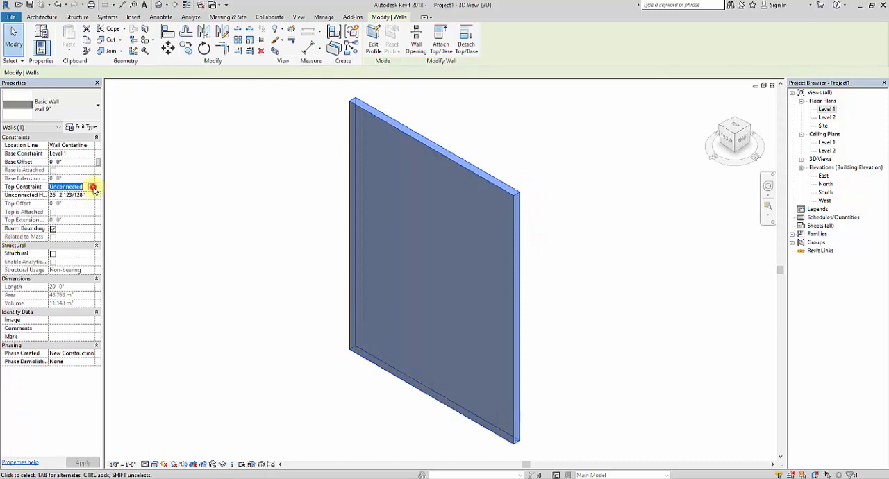
click(93, 188)
click(97, 203)
click(560, 368)
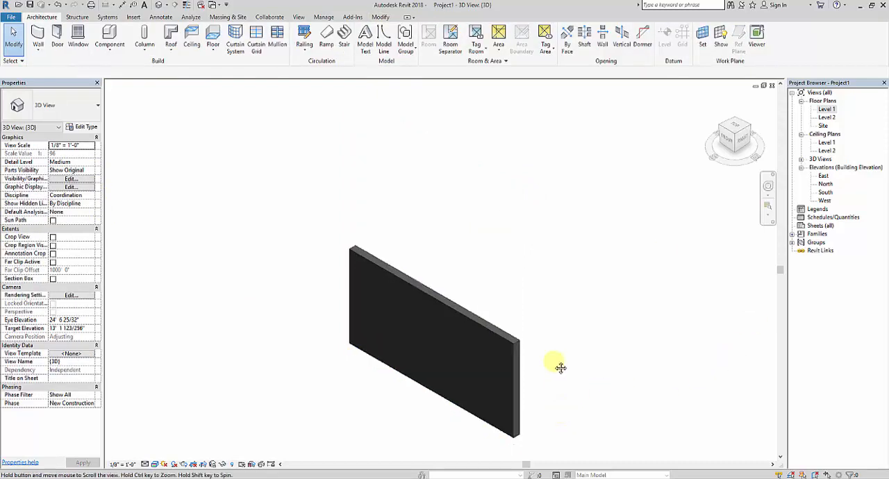
Duplicate the selected wall's type as wall 9" 2
middle_drag(560, 368, 516, 352)
middle_drag(607, 371, 393, 334)
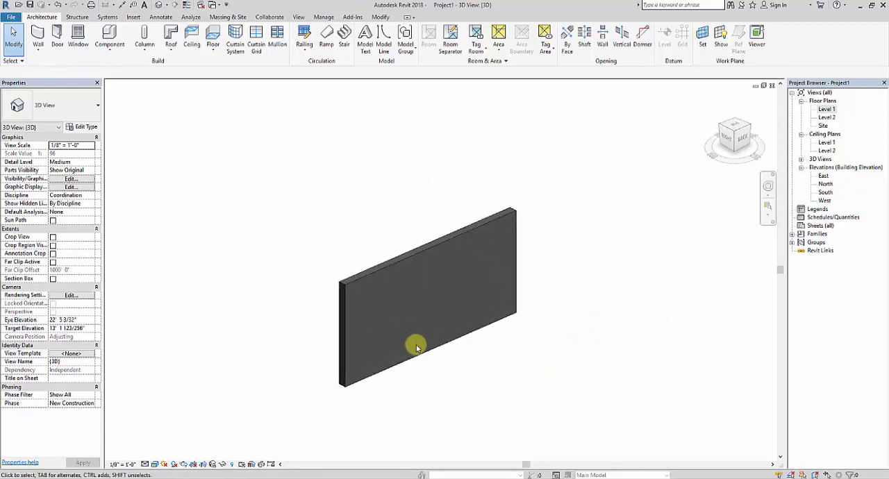
scroll(417, 347, down, 1)
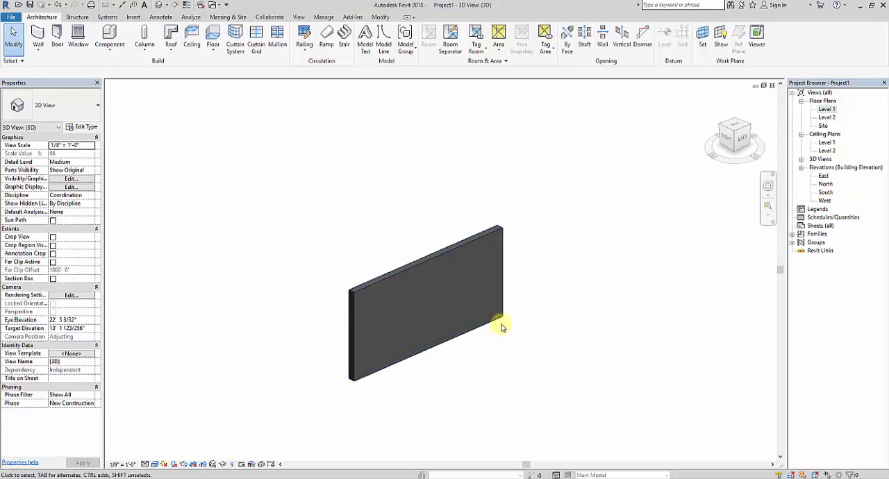
middle_drag(502, 323, 510, 326)
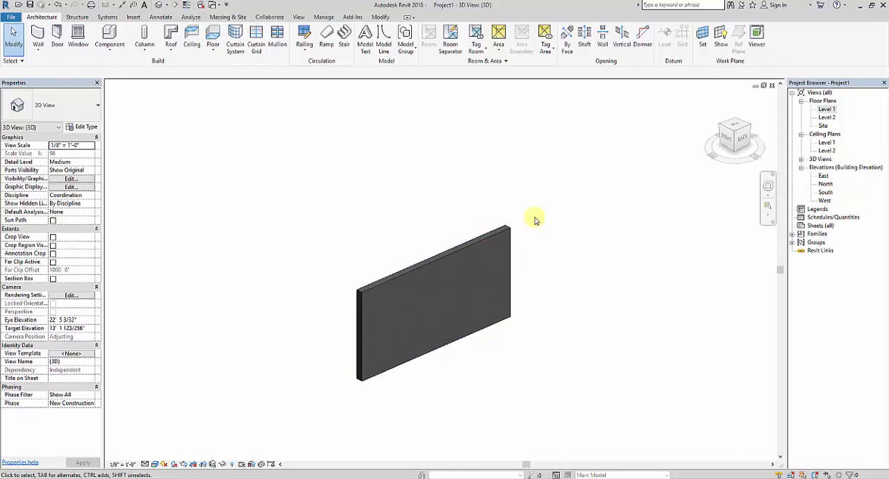
click(506, 230)
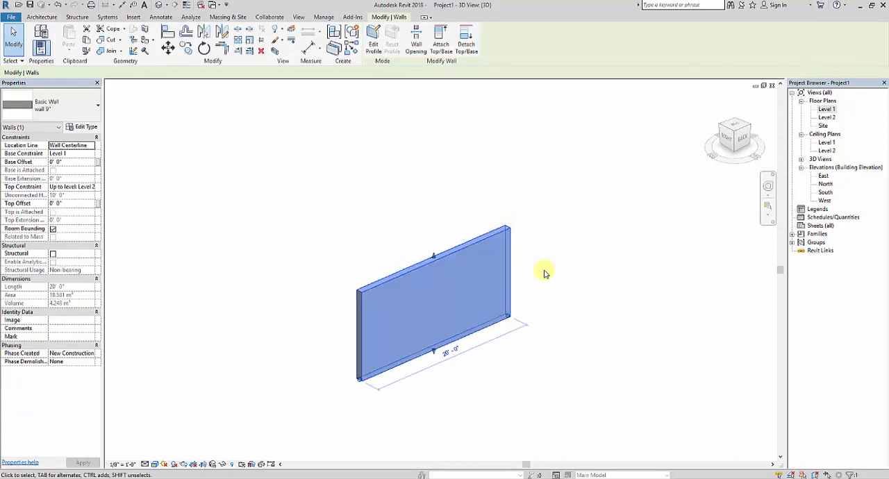
middle_drag(541, 271, 561, 277)
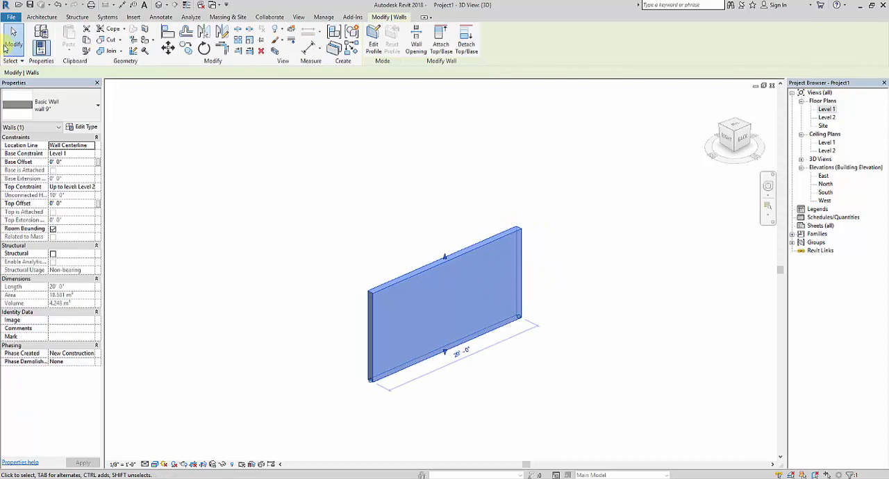
click(89, 127)
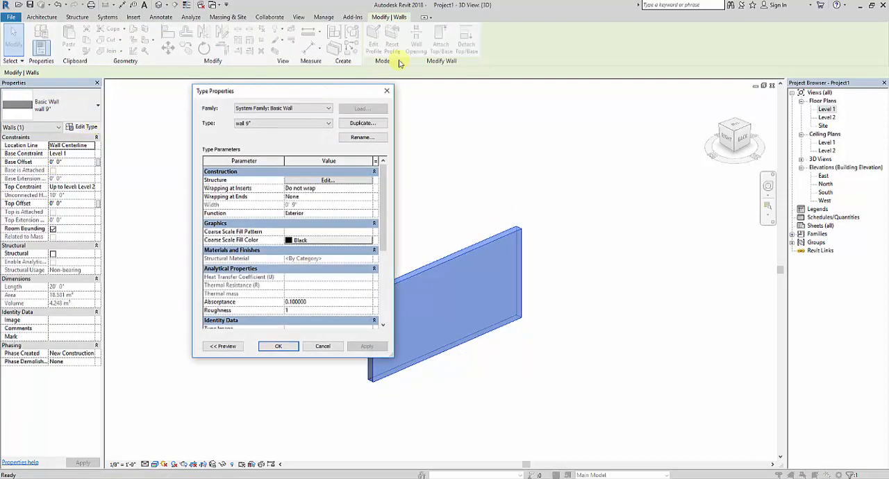
drag(295, 97, 299, 79)
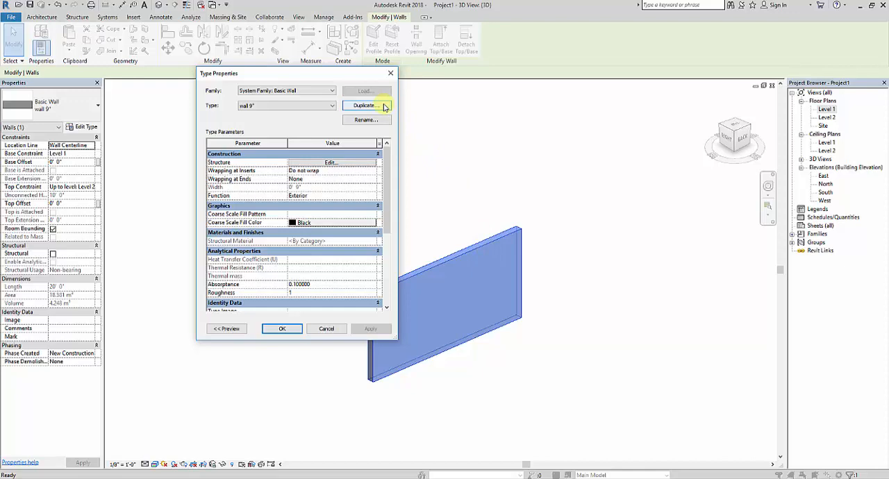
click(383, 106)
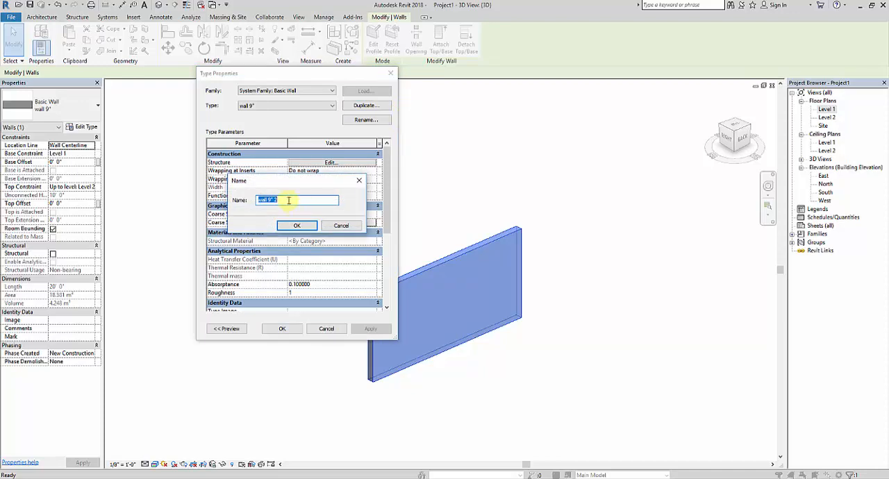
click(296, 226)
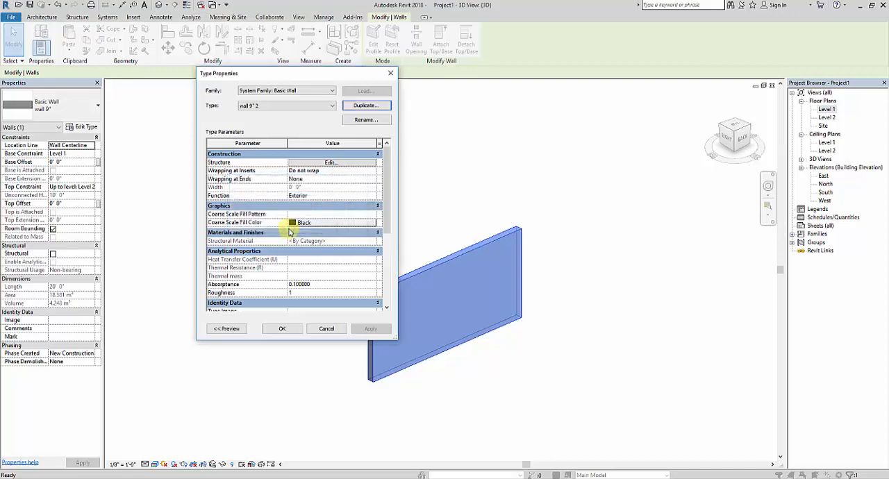
Open the material choice for the Structure [1] layer of the new wall type and expand the Autodesk Materials library
click(332, 164)
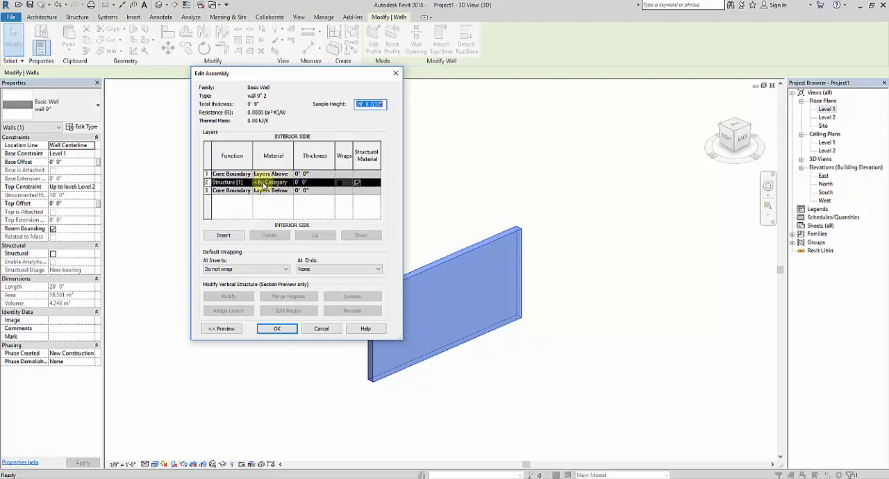
click(289, 182)
click(290, 182)
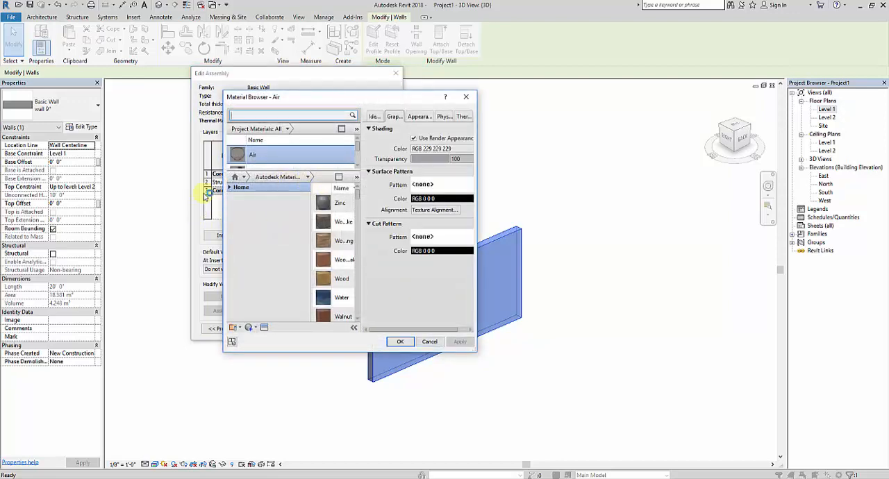
click(229, 189)
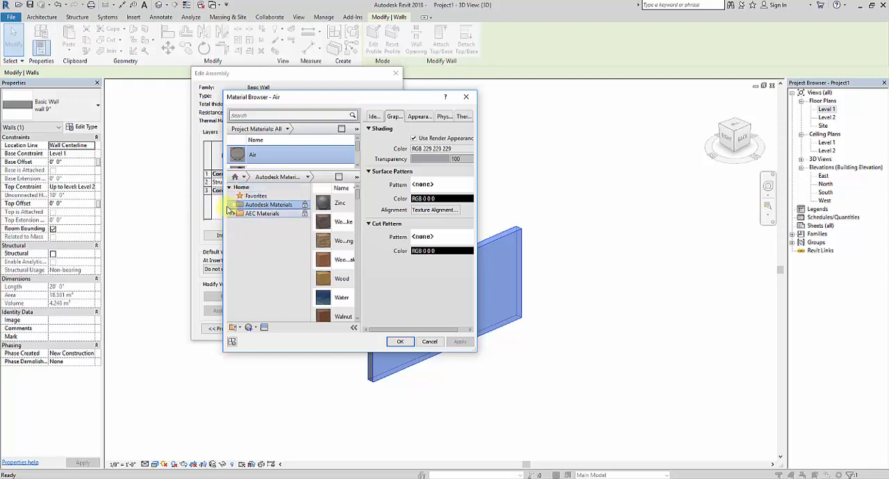
click(236, 205)
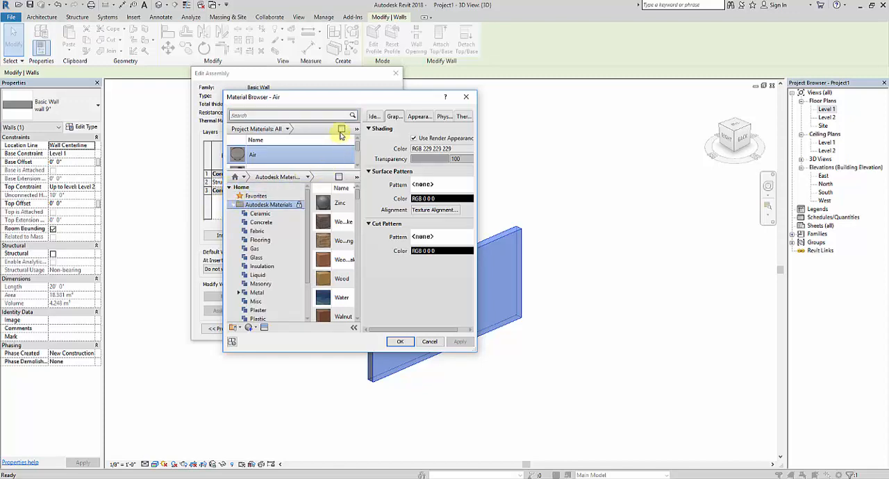
Hide the material library to look through the project materials, and show the library again
click(341, 131)
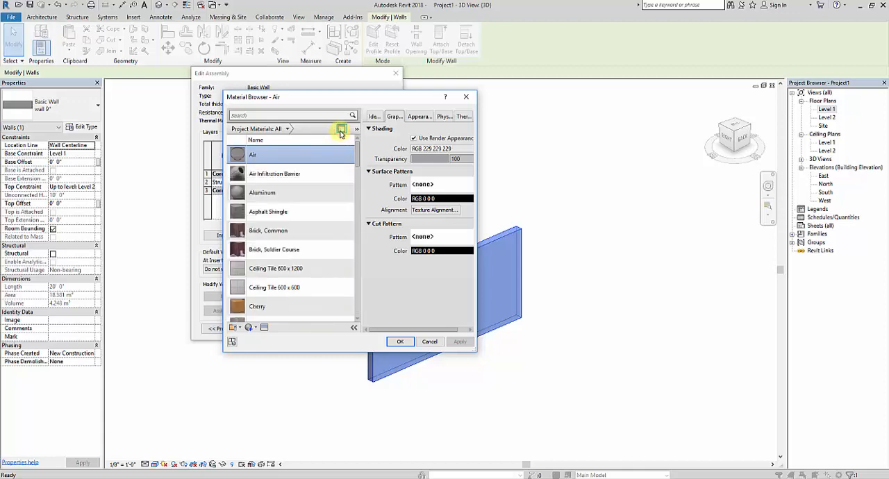
scroll(332, 257, down, 1)
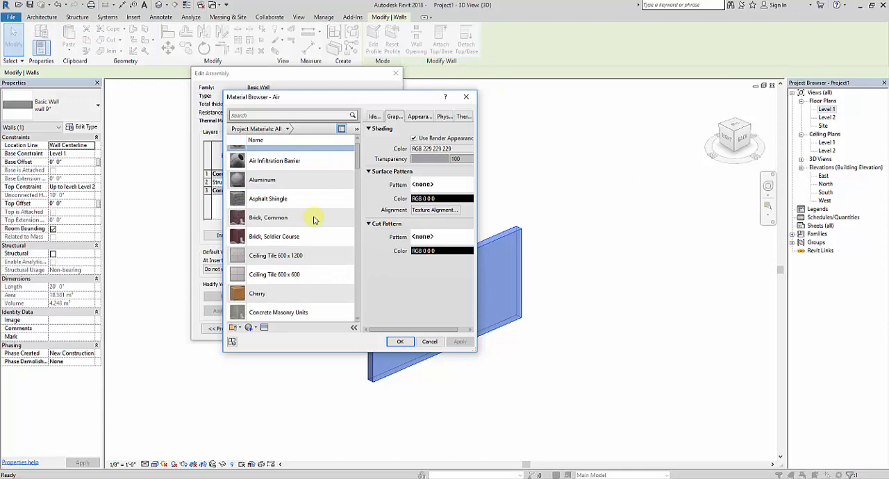
scroll(313, 219, up, 1)
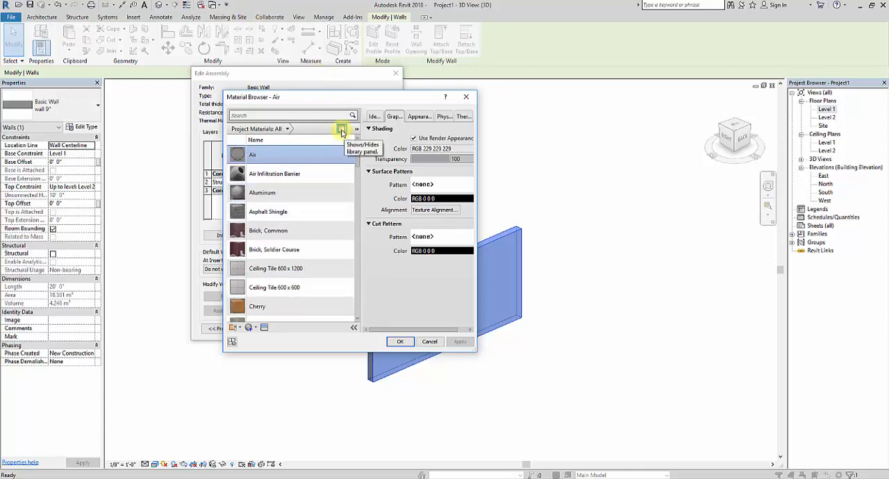
click(341, 131)
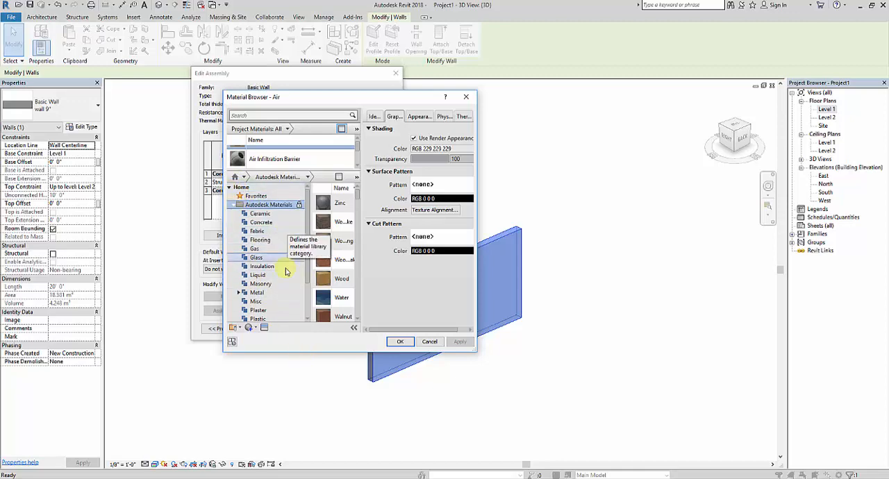
Add Brick, Common from the Masonry library category to the project materials, replacing the existing appearance of the same name
click(282, 313)
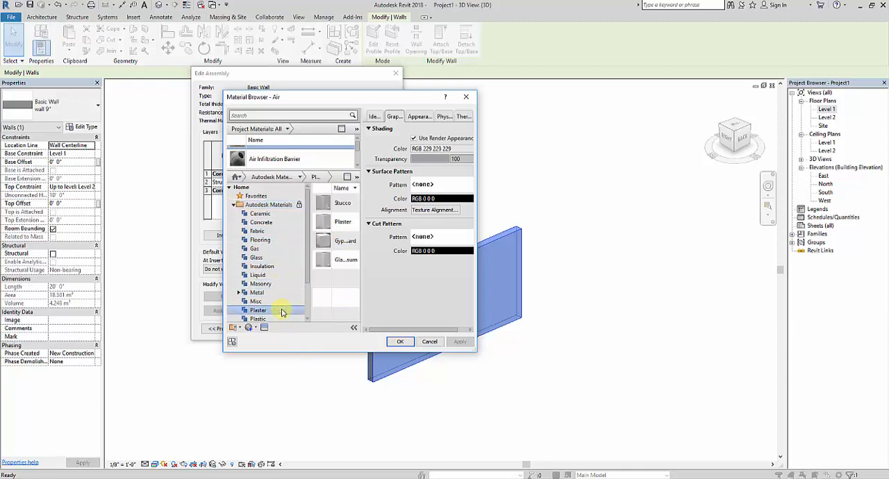
click(285, 285)
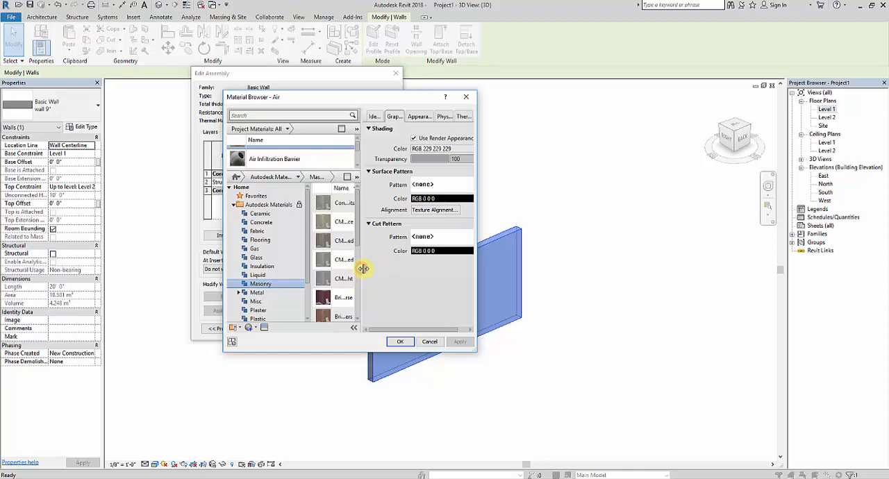
scroll(339, 279, down, 3)
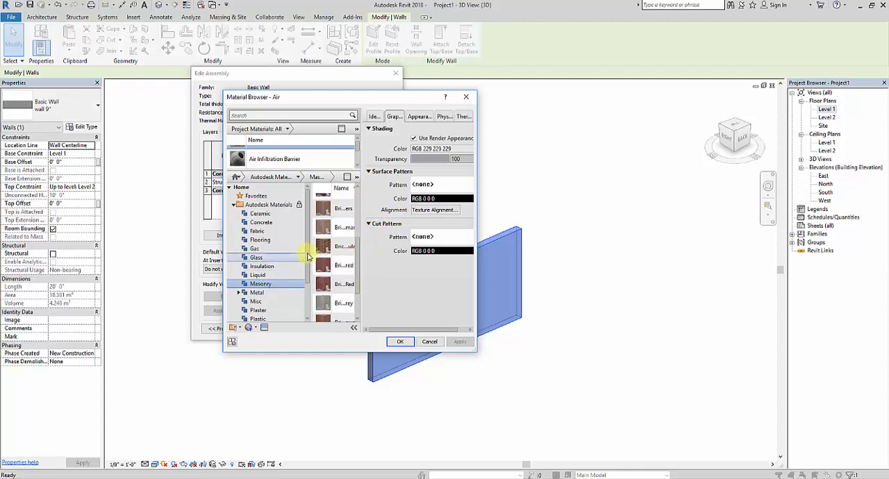
drag(309, 256, 292, 254)
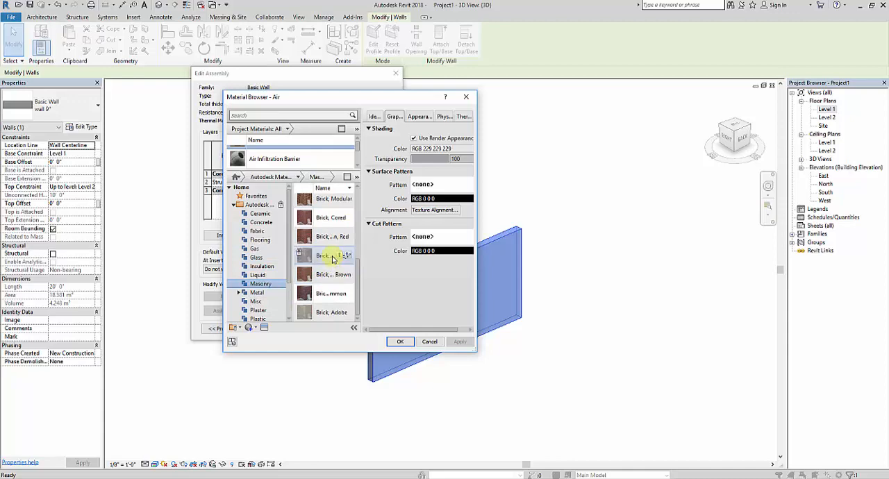
click(340, 294)
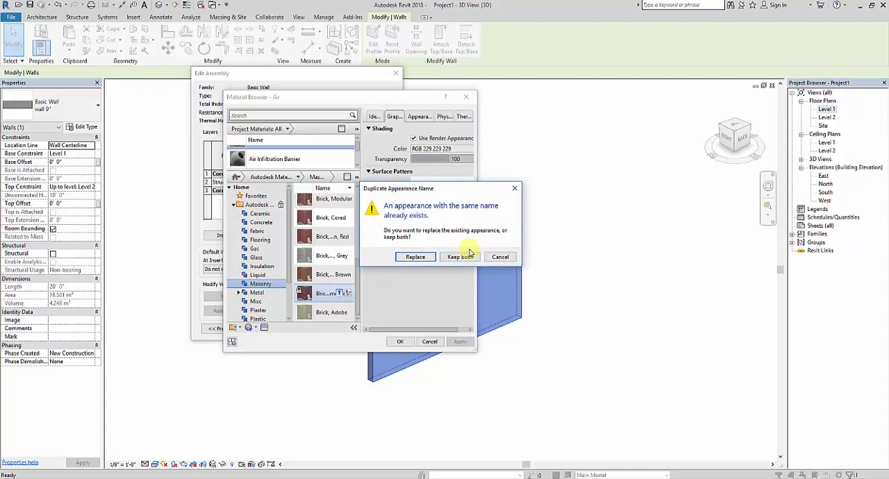
click(429, 258)
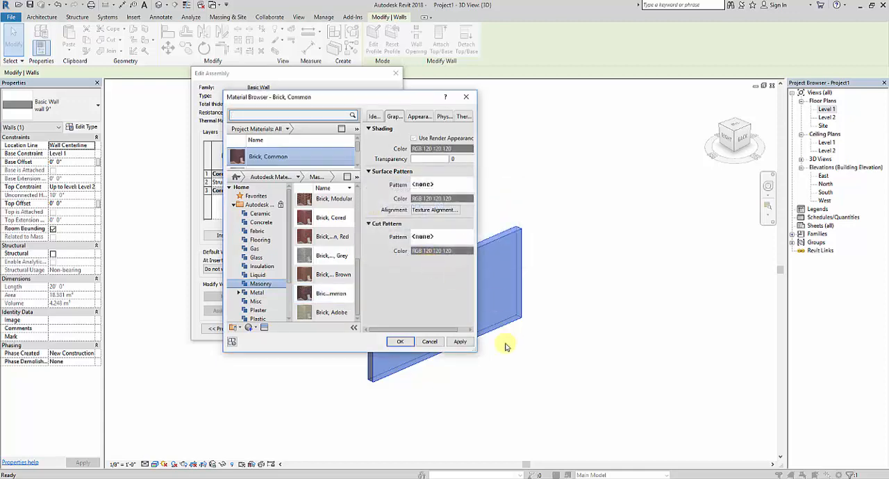
Assign Brick, Common to the wall's structure layer, confirm the type changes and inspect the wall up close in 3D
click(459, 342)
click(401, 342)
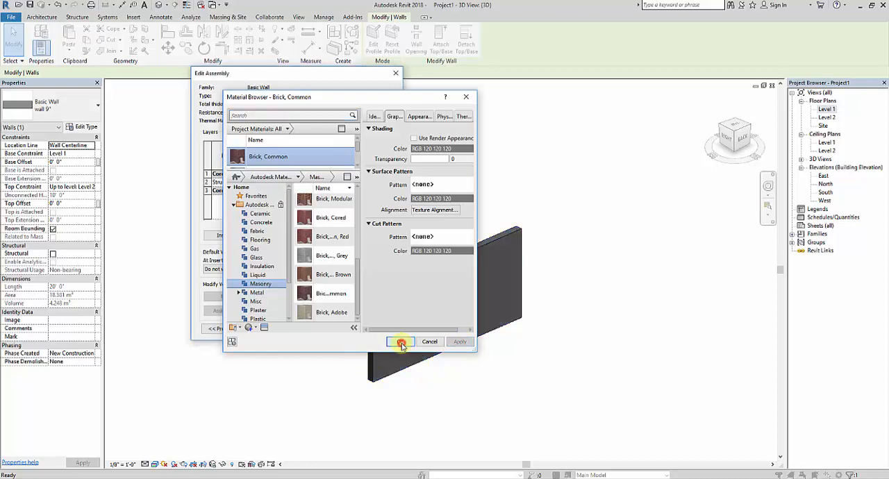
click(286, 332)
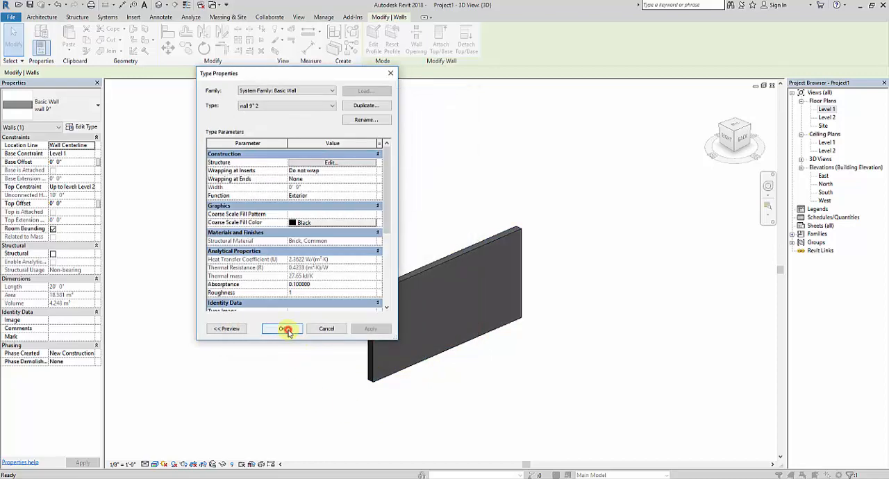
click(287, 330)
click(576, 392)
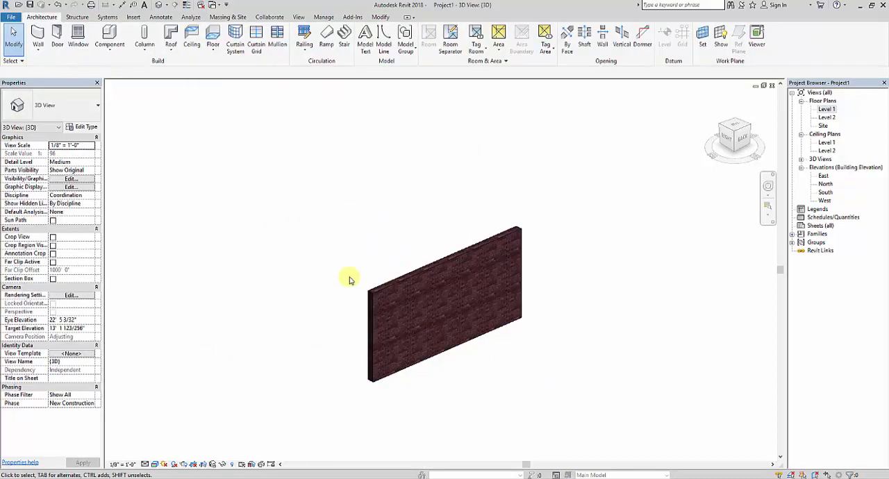
scroll(413, 318, up, 5)
shift+middle_drag(462, 352, 553, 352)
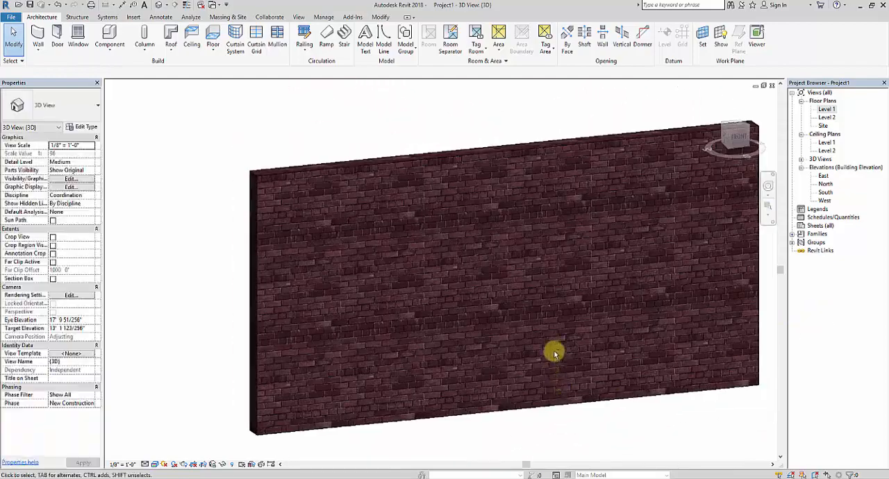
Inspect the brick finish on both faces of the wall by viewing it from the front and the back
scroll(494, 285, down, 2)
scroll(539, 274, up, 6)
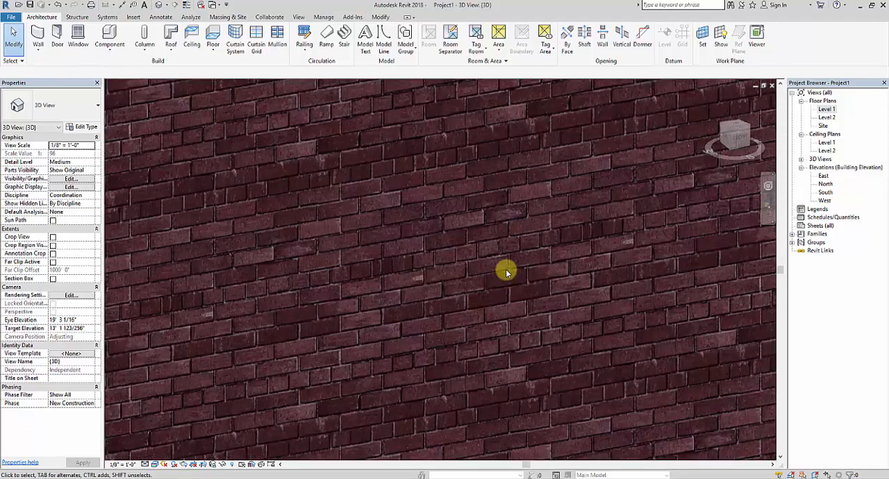
scroll(536, 313, down, 6)
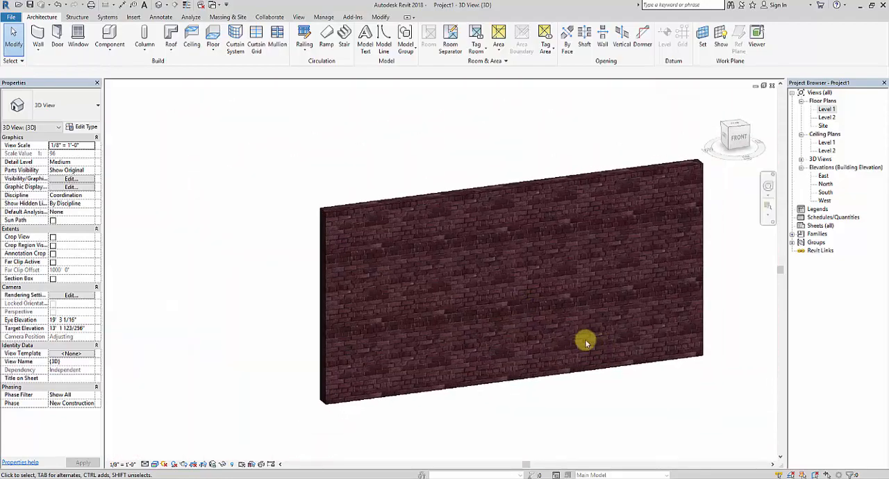
shift+middle_drag(562, 309, 715, 312)
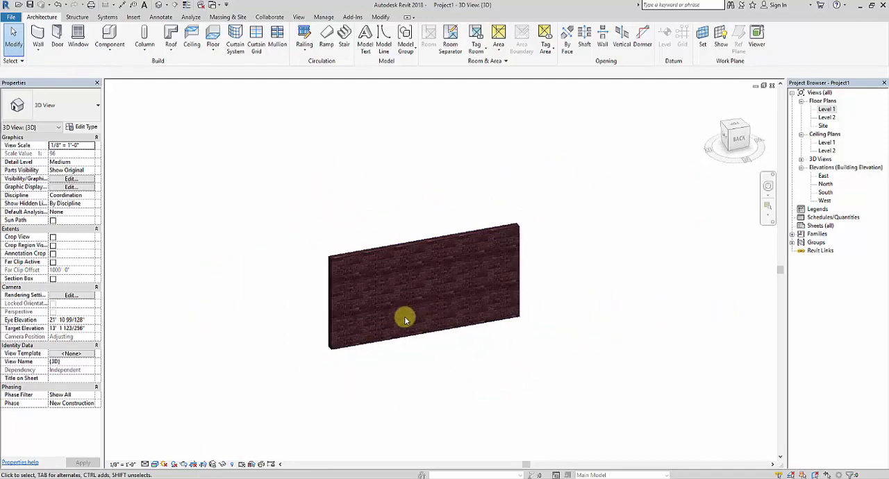
mouse_move(403, 312)
shift+middle_down()
mouse_move(571, 349)
mouse_move(623, 318)
mouse_move(405, 345)
mouse_move(389, 312)
mouse_move(359, 317)
mouse_move(320, 354)
mouse_move(688, 351)
mouse_move(417, 318)
shift+middle_up()
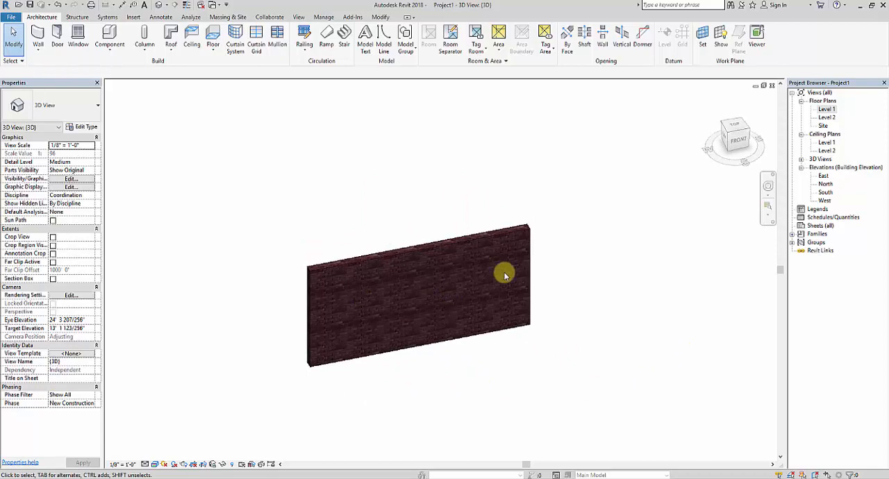
shift+middle_drag(625, 313, 329, 320)
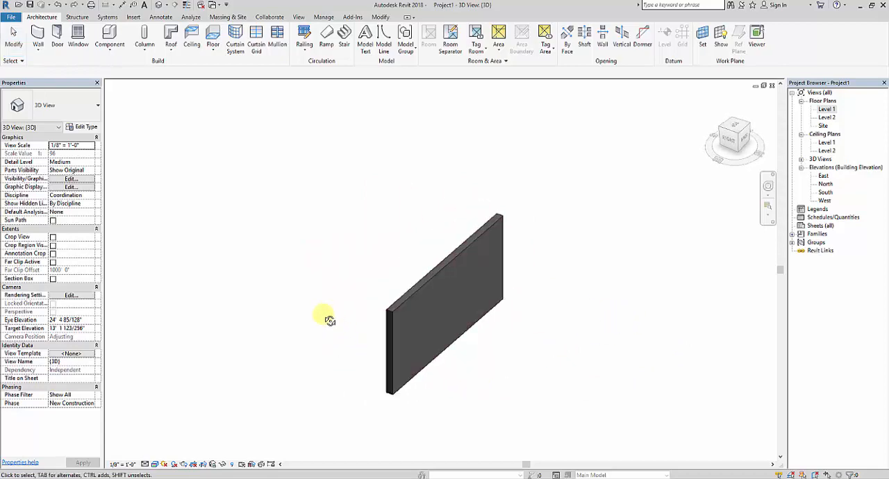
Duplicate the wall's type wall 9" under the name wall 9" 2
scroll(389, 336, down, 1)
middle_drag(486, 364, 461, 353)
scroll(410, 256, up, 1)
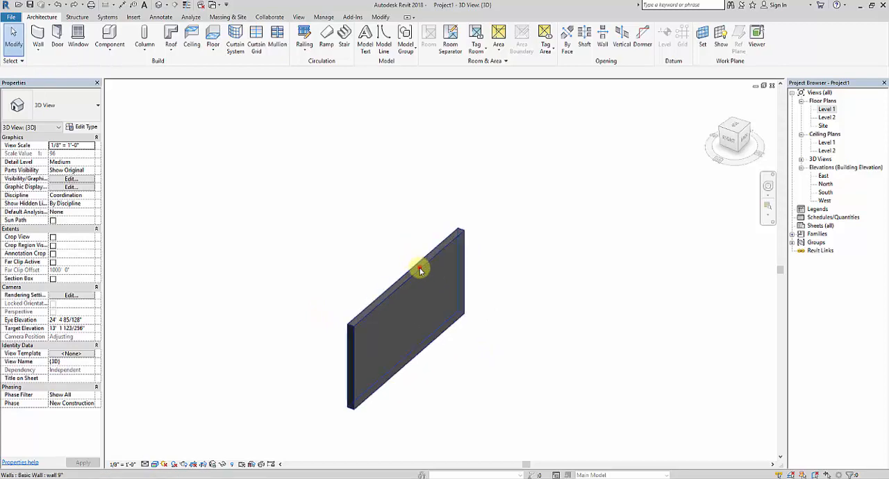
click(416, 277)
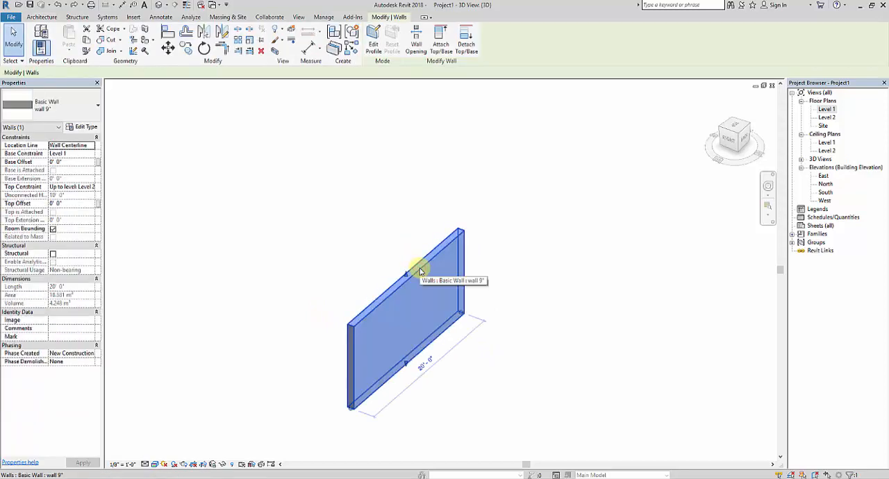
click(82, 128)
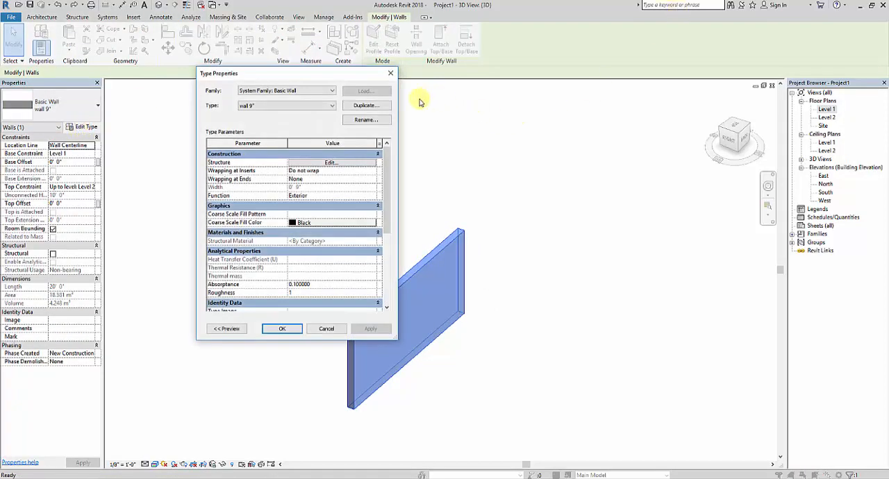
click(379, 106)
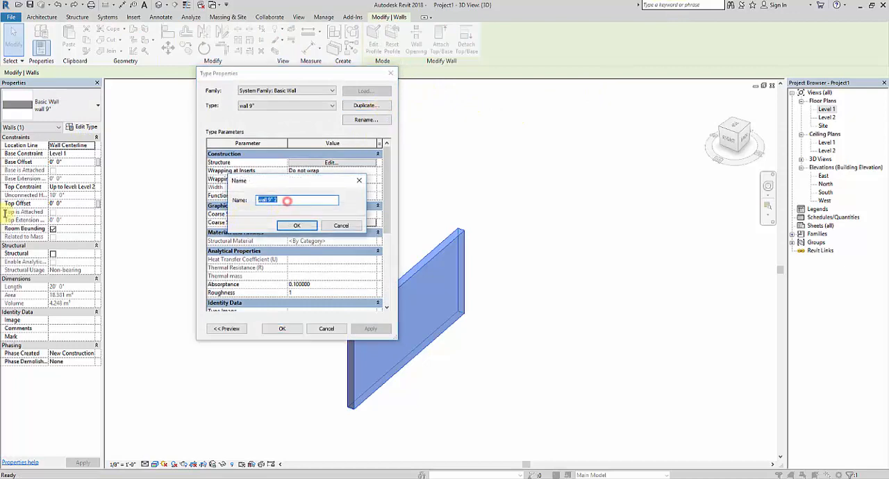
click(293, 227)
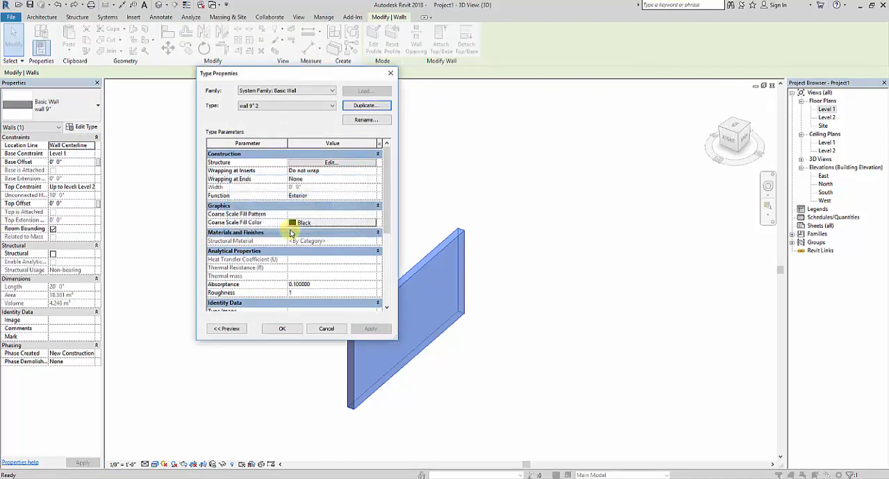
Open the new type's layer structure for editing and show its preview as a section
click(333, 165)
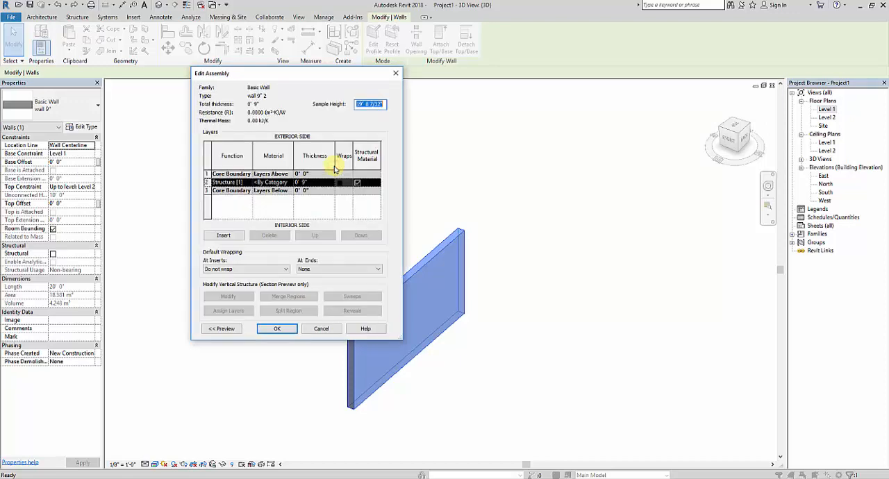
click(233, 330)
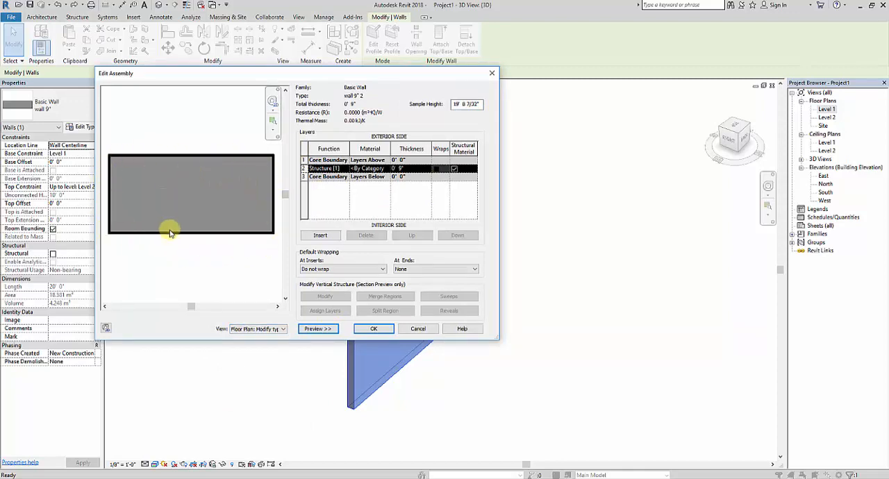
click(282, 330)
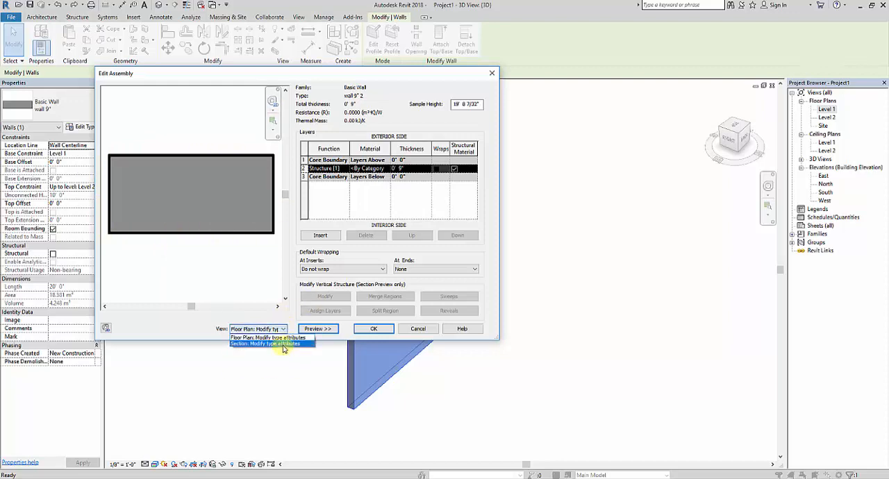
click(282, 347)
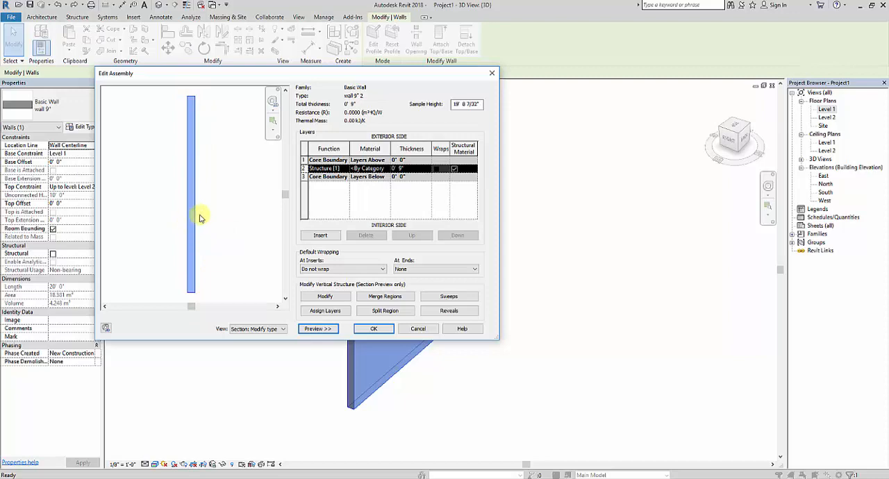
Insert a second Structure [1] layer on the exterior side with a thickness of 4 1/2"
click(323, 236)
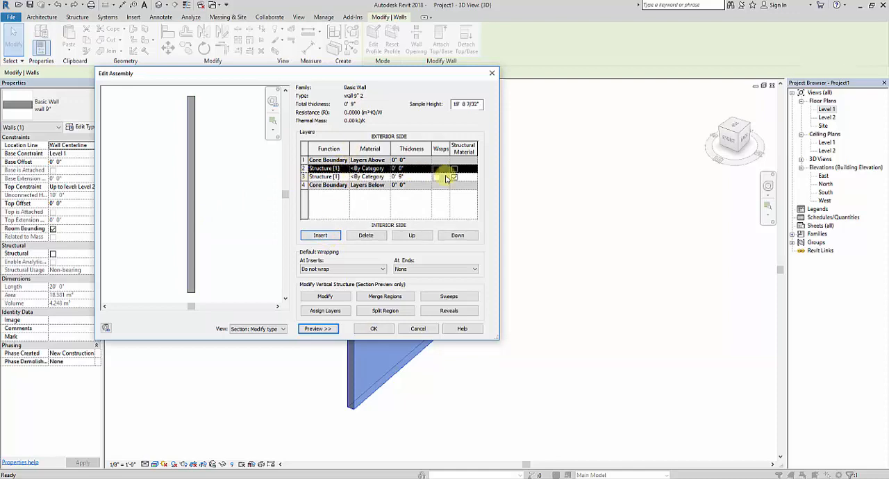
click(409, 169)
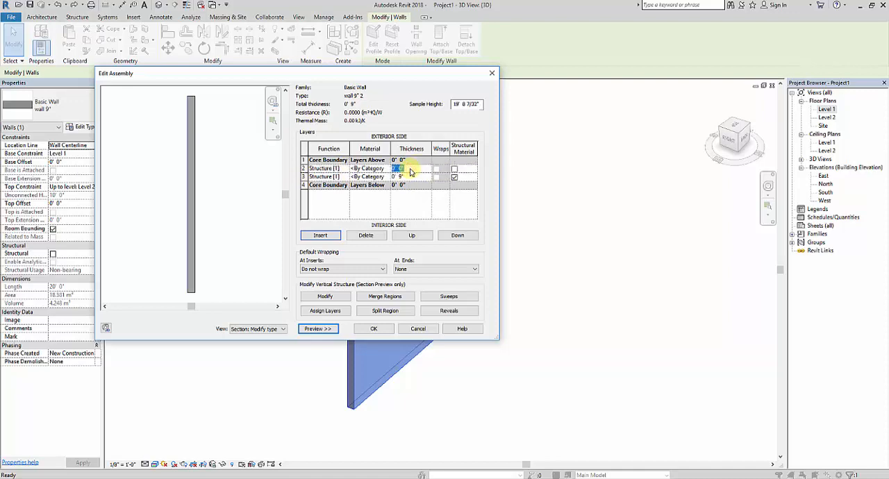
key(Tab)
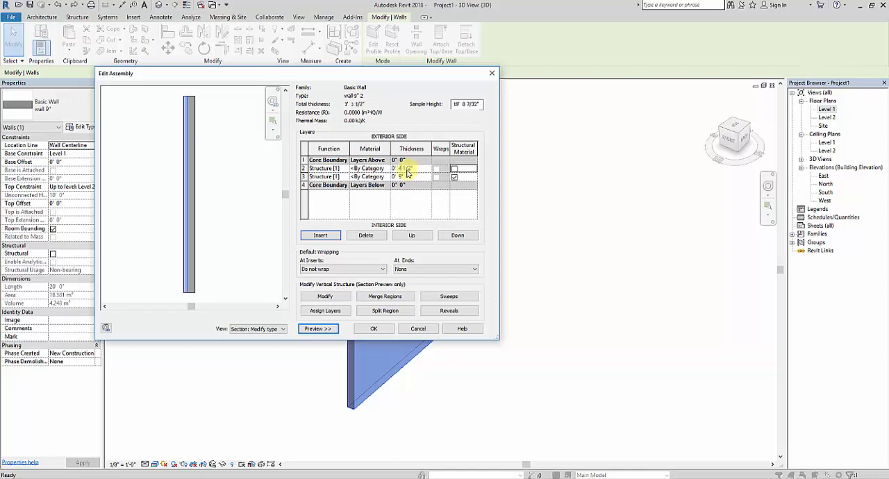
Set the thickness of the original structure layer to 4.5"
click(416, 177)
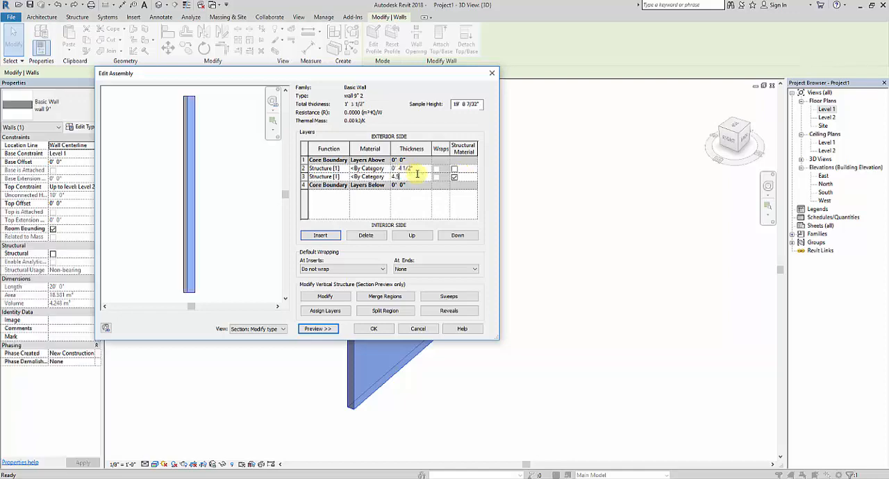
text(4.5)
key(Tab)
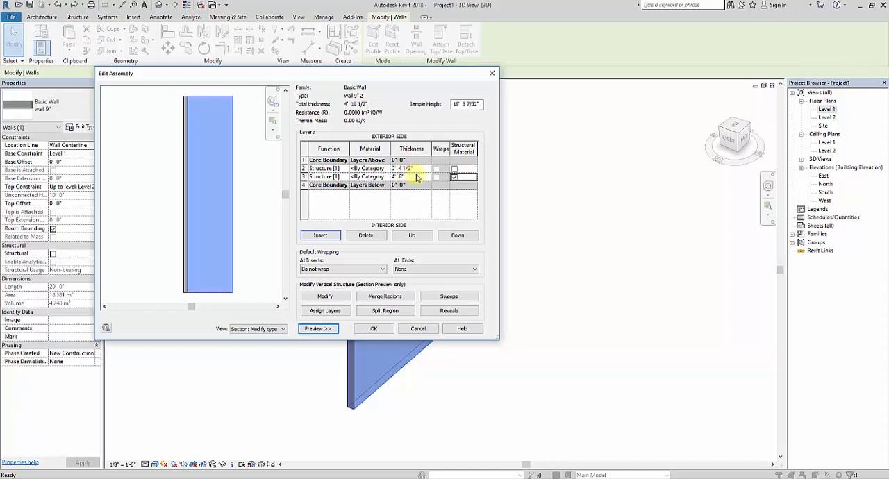
click(417, 177)
click(418, 178)
text(4.5")
key(Tab)
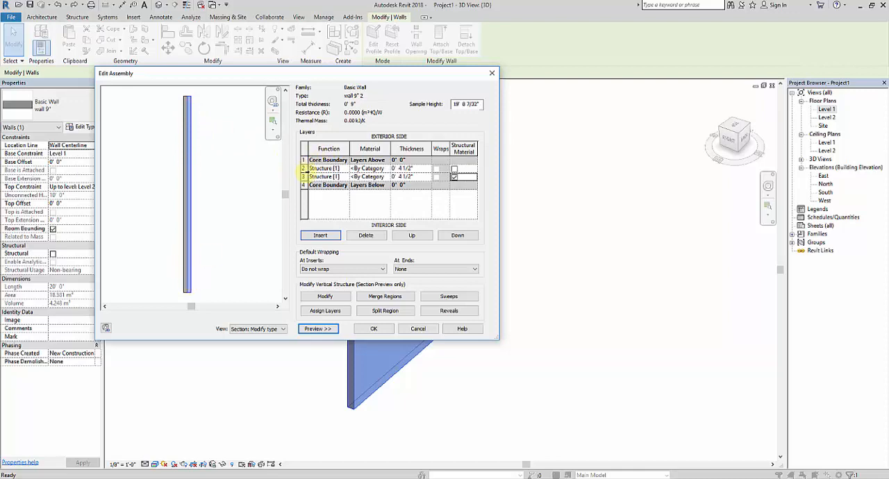
Assign Brick, Soldier Course from the Autodesk Materials Masonry category to the exterior structure layer
click(305, 169)
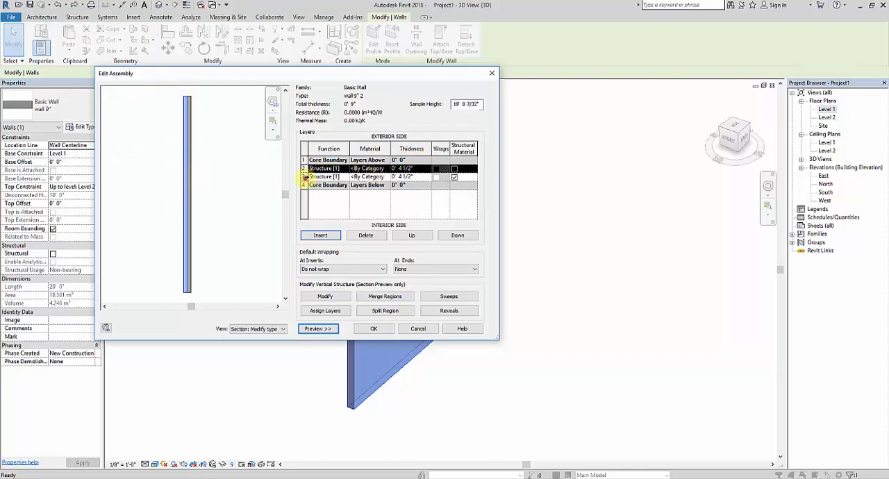
click(304, 177)
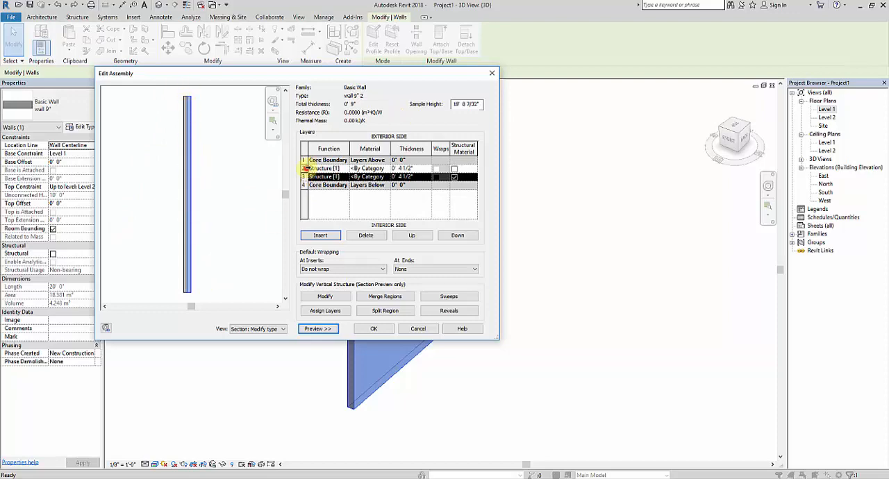
click(306, 169)
click(375, 168)
click(389, 170)
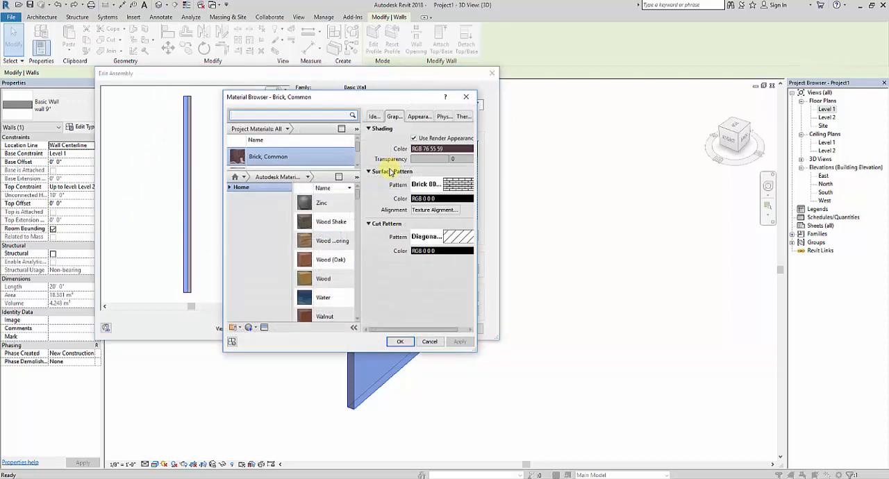
click(230, 187)
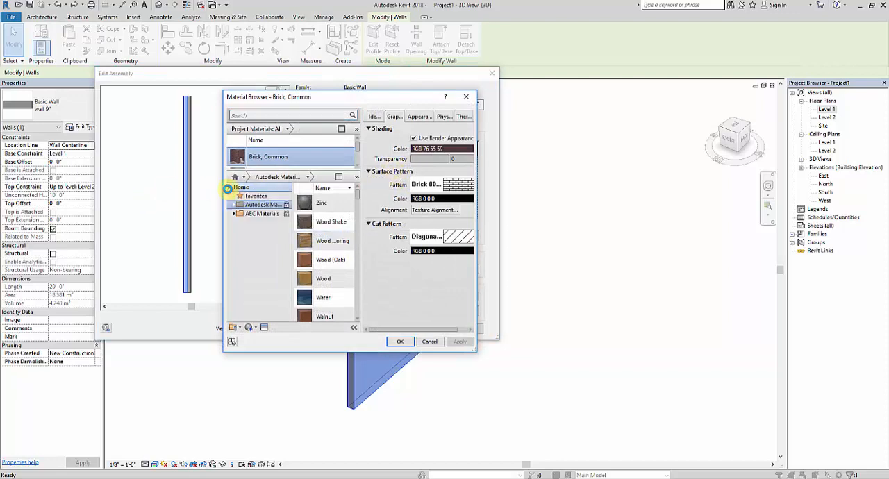
click(234, 205)
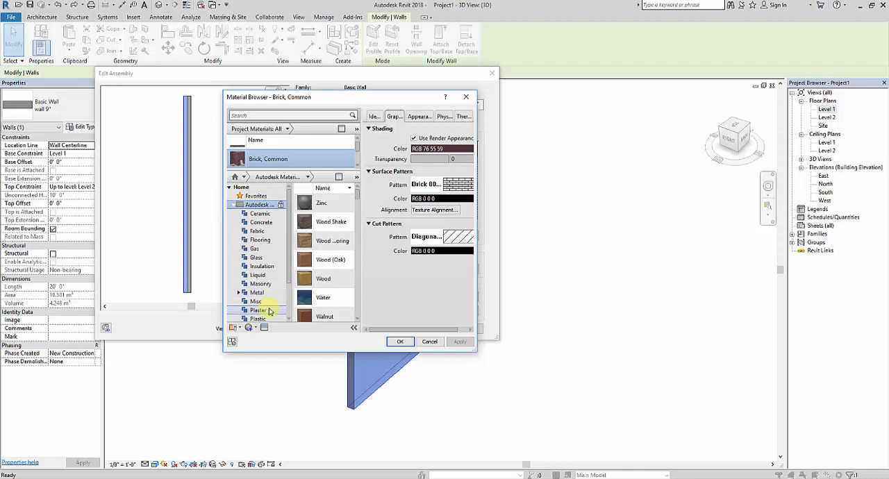
click(263, 283)
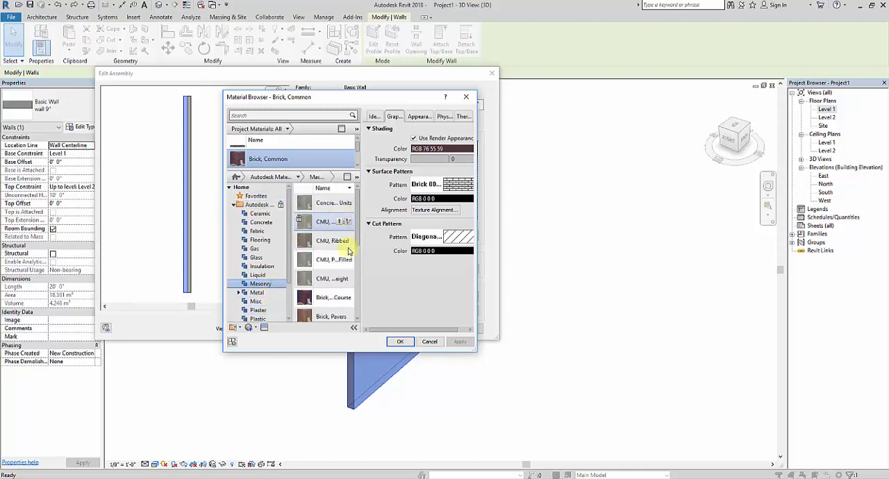
click(339, 295)
click(417, 257)
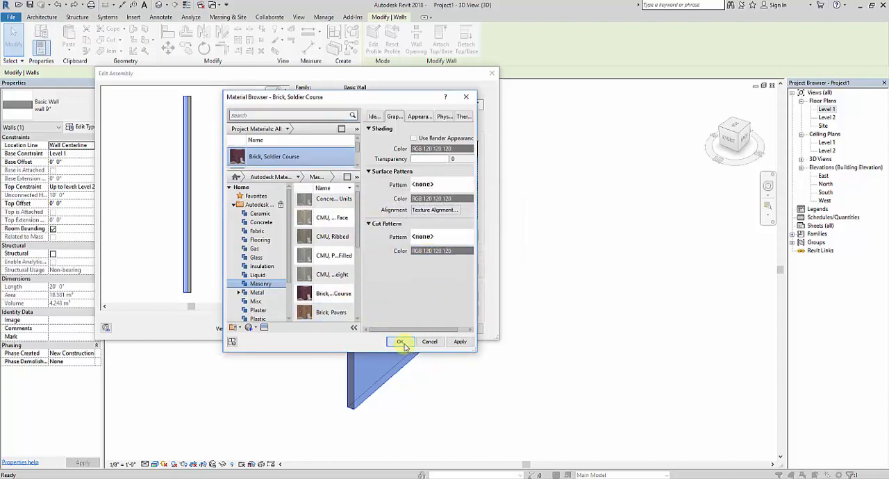
click(400, 341)
Assign Plaster from the library's Plaster category to the interior structure layer and confirm the wall type changes
click(386, 169)
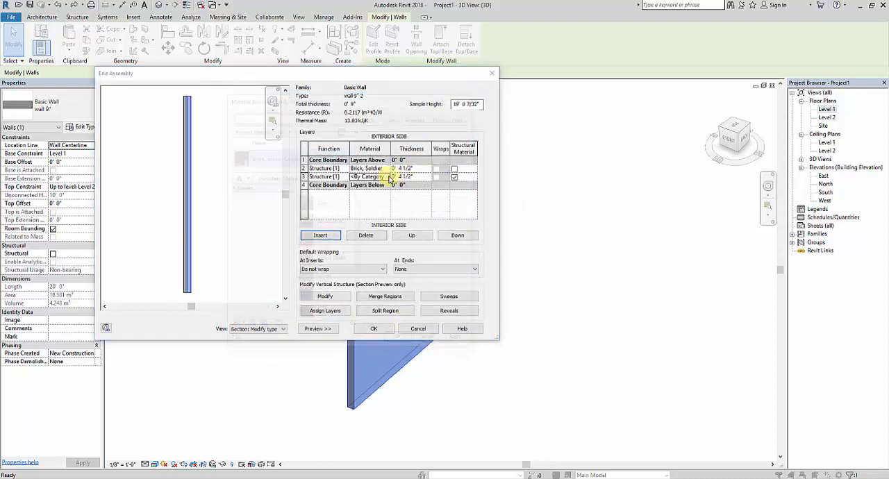
click(388, 169)
click(229, 188)
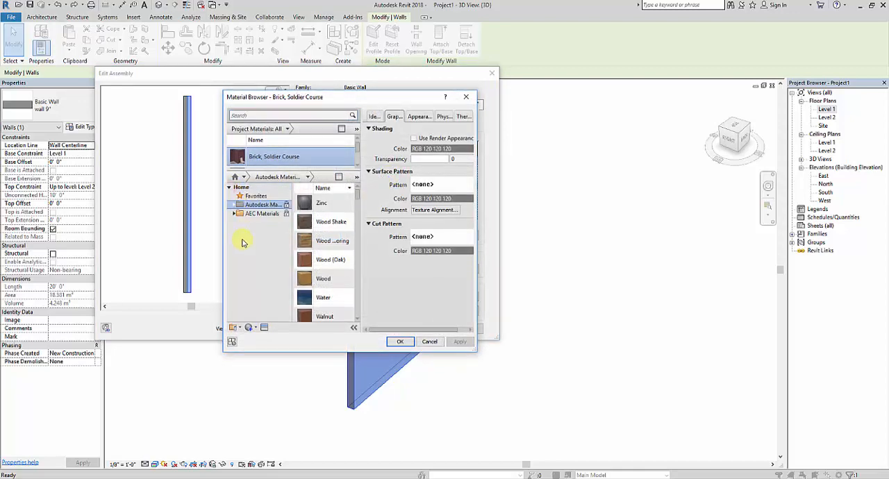
click(235, 205)
click(258, 310)
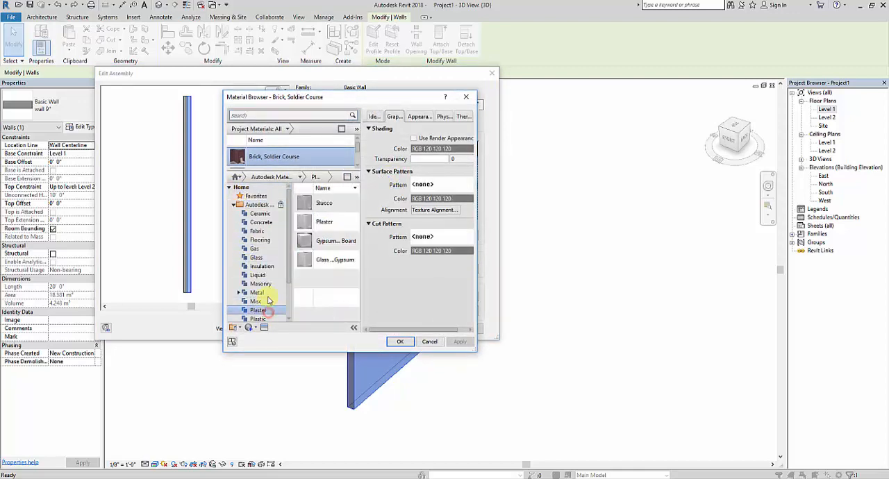
click(344, 223)
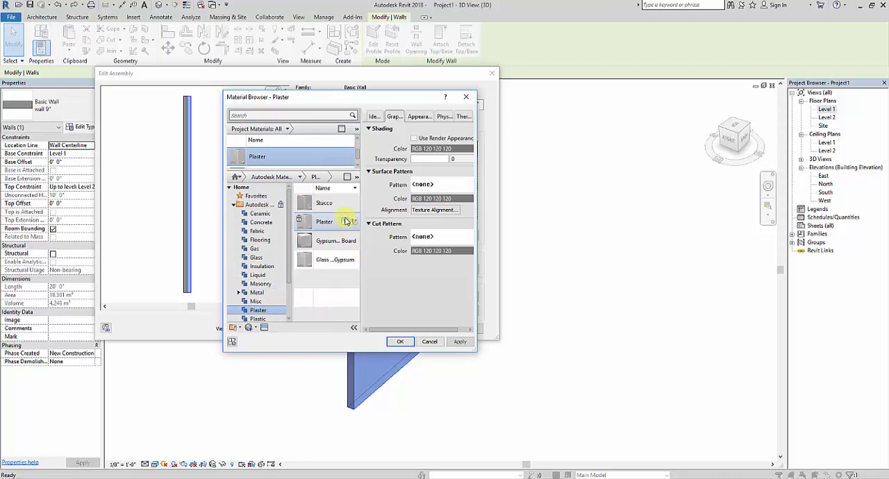
click(407, 341)
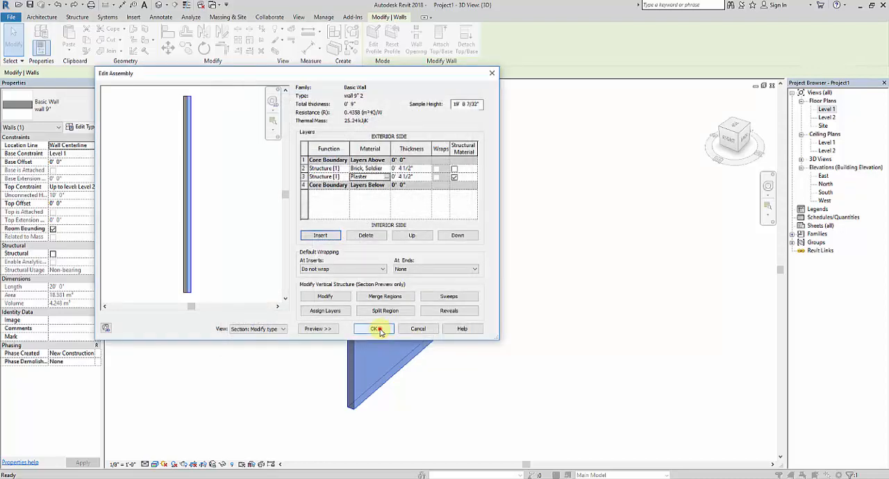
click(376, 329)
click(379, 330)
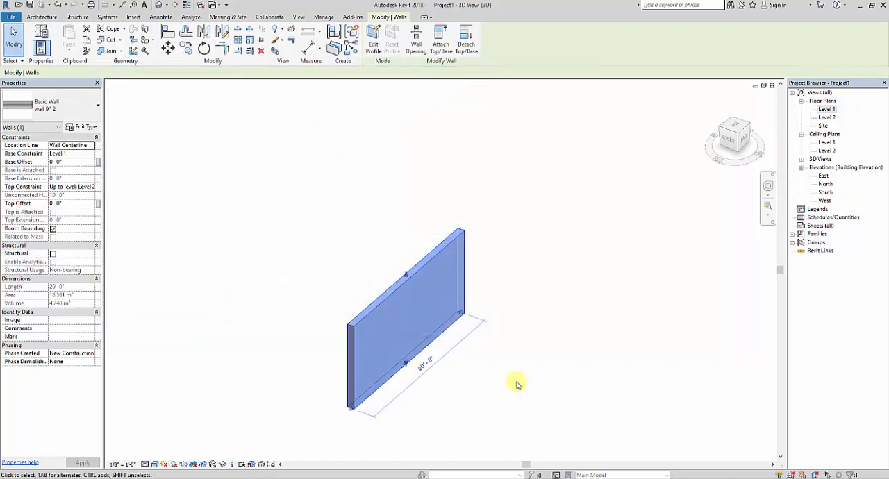
Deselect the wall and inspect its soldier course brick face up close in the 3D view
click(516, 383)
scroll(391, 368, up, 7)
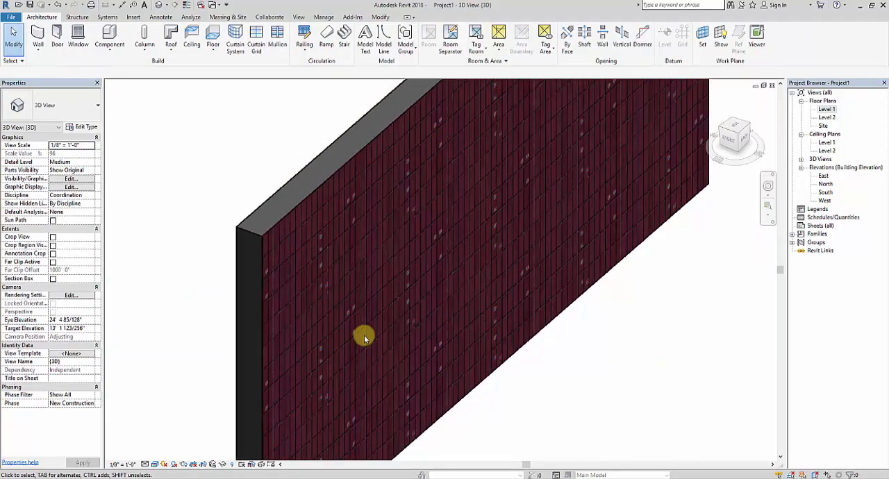
scroll(364, 335, down, 2)
shift+middle_drag(410, 373, 349, 327)
scroll(368, 257, up, 4)
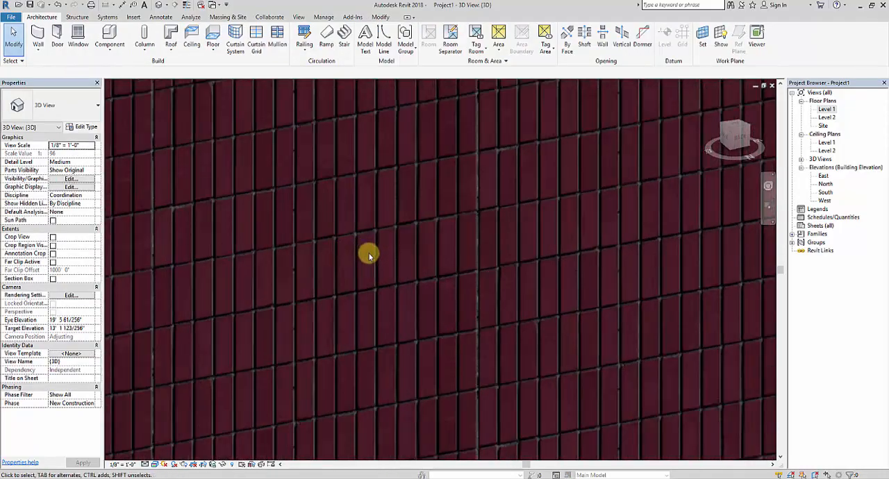
Orbit to the wall's opposite side and examine its plaster face up close in the 3D view
scroll(377, 260, down, 2)
scroll(377, 257, down, 5)
shift+middle_drag(383, 258, 431, 259)
scroll(431, 259, up, 4)
scroll(442, 254, down, 2)
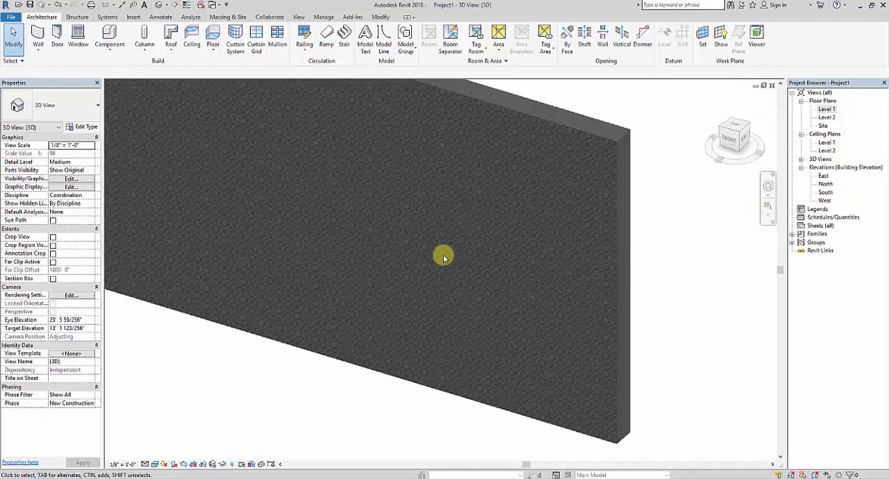
scroll(530, 327, up, 1)
scroll(410, 238, down, 1)
scroll(298, 278, down, 3)
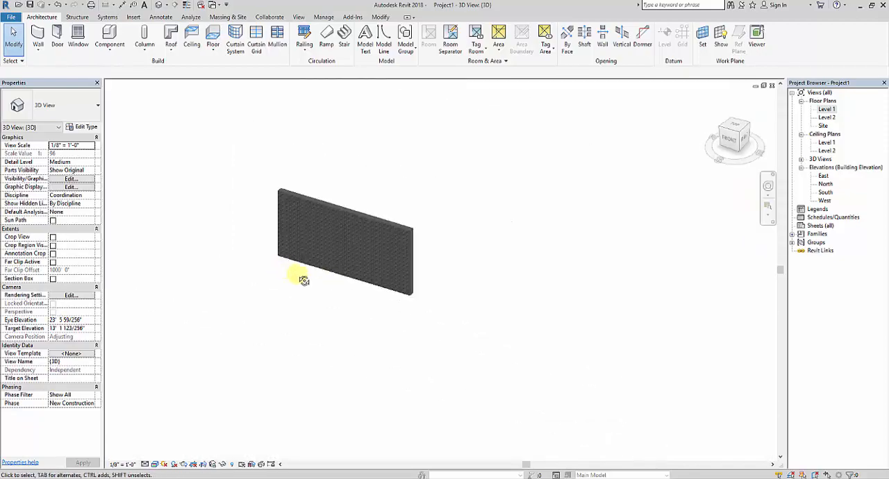
shift+middle_drag(298, 278, 452, 312)
scroll(318, 240, up, 3)
scroll(318, 240, up, 5)
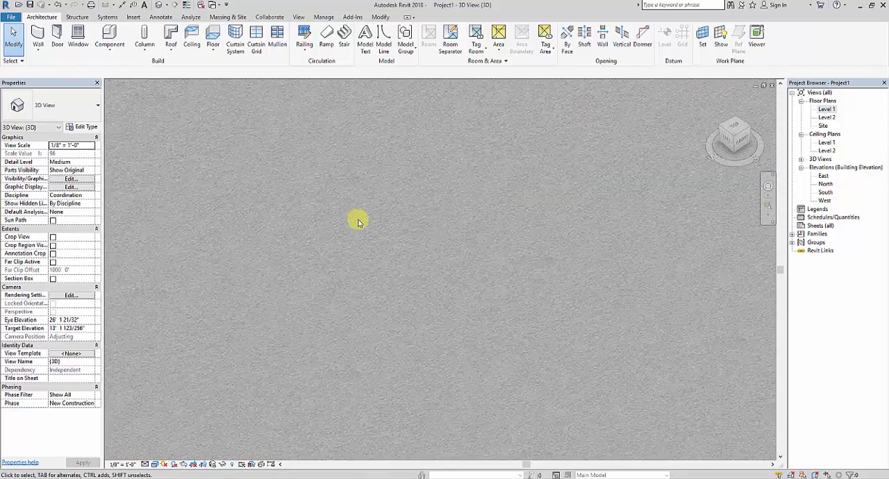
scroll(382, 218, down, 5)
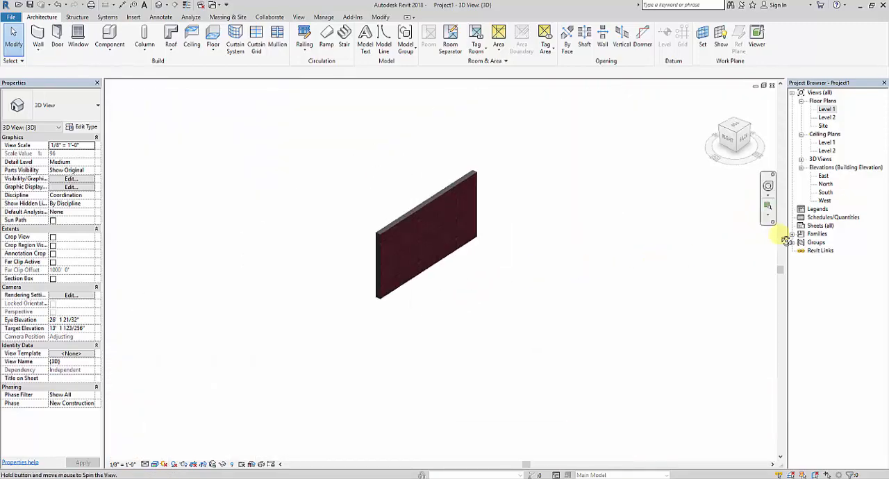
Return to the soldier course brick face and examine it both up close and with the whole wall in view
scroll(402, 247, up, 5)
shift+middle_drag(402, 247, 411, 347)
scroll(394, 259, down, 2)
scroll(412, 346, up, 2)
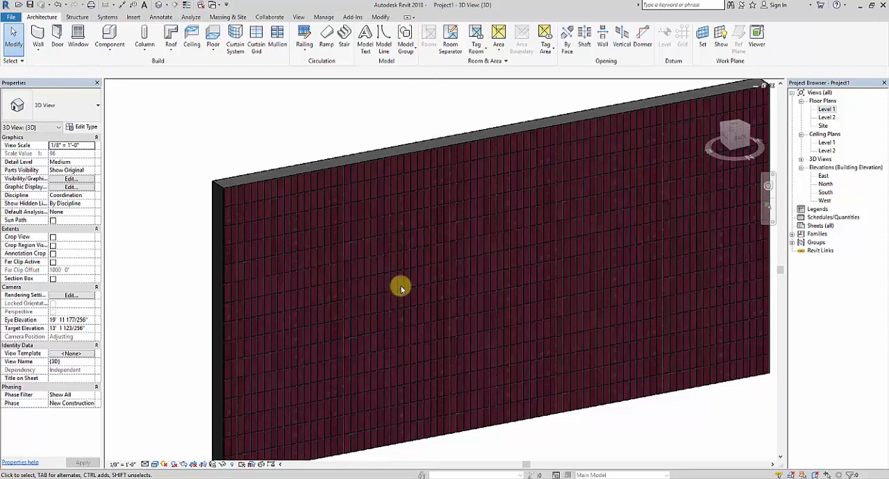
scroll(378, 261, down, 1)
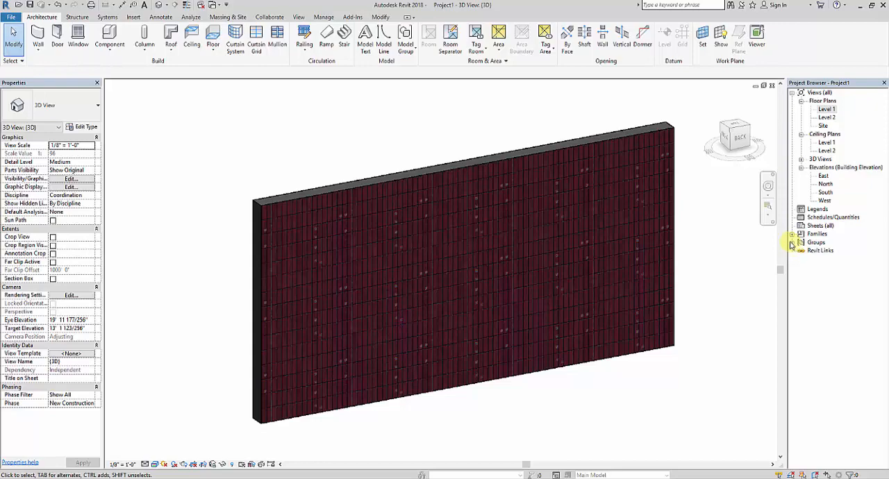
scroll(549, 261, down, 1)
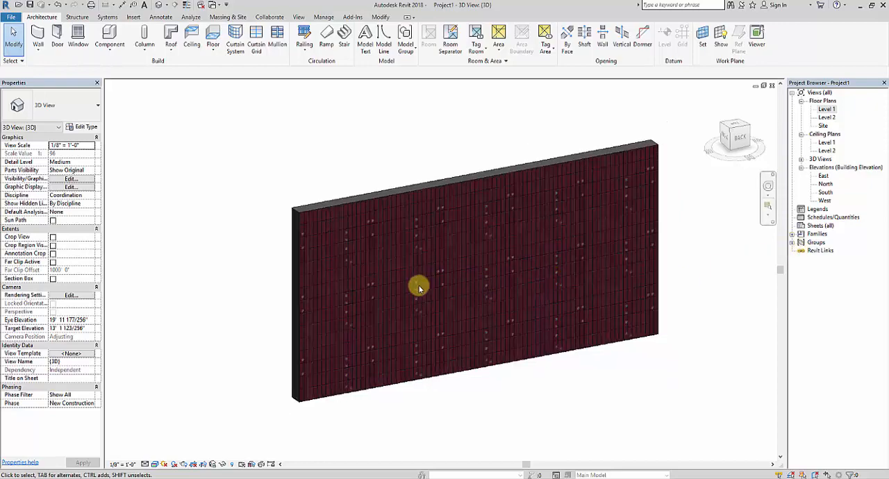
scroll(405, 302, down, 2)
shift+middle_drag(357, 308, 496, 333)
scroll(472, 327, up, 2)
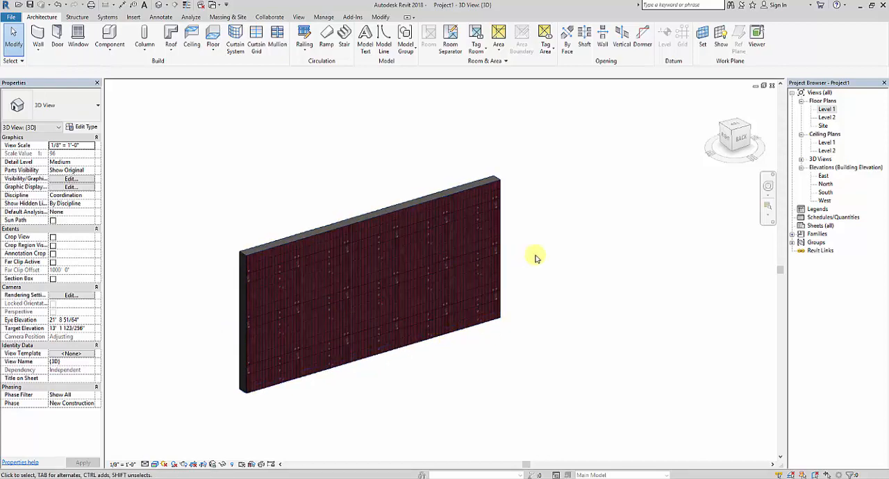
middle_drag(535, 254, 615, 270)
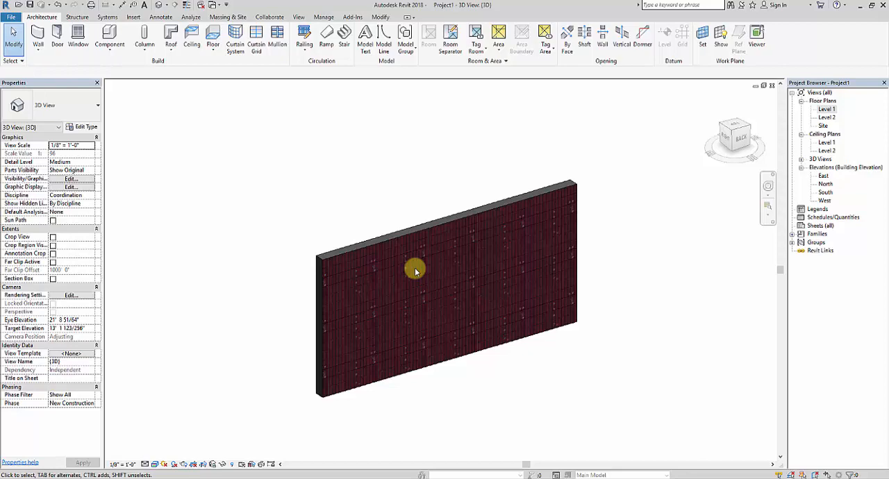
scroll(413, 268, down, 2)
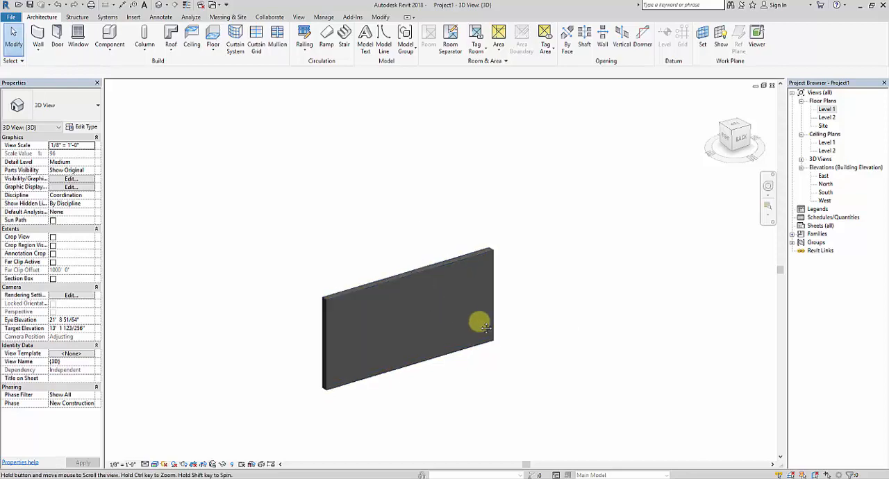
Duplicate the selected wall's type as wall 9" 2
click(481, 250)
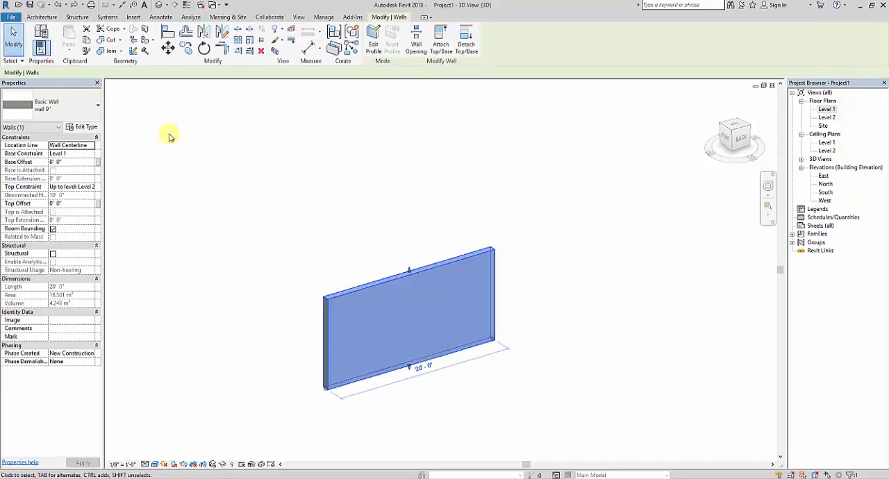
click(84, 127)
click(461, 105)
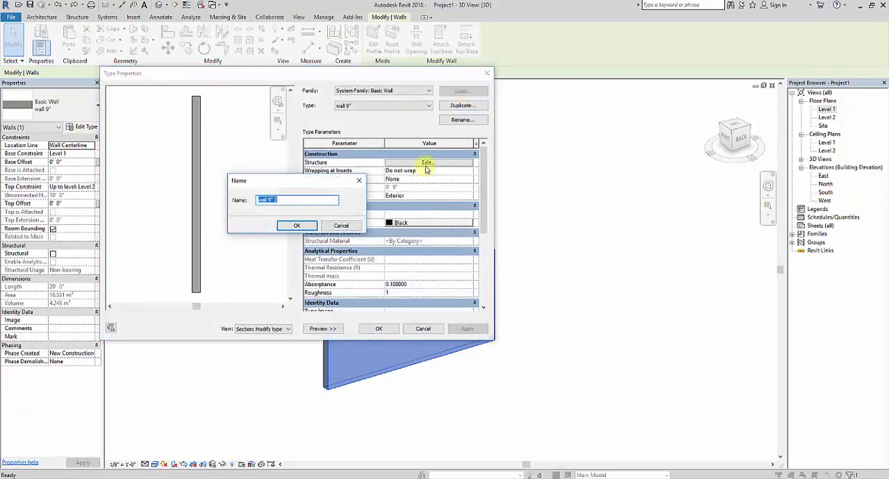
click(304, 199)
drag(304, 200, 219, 203)
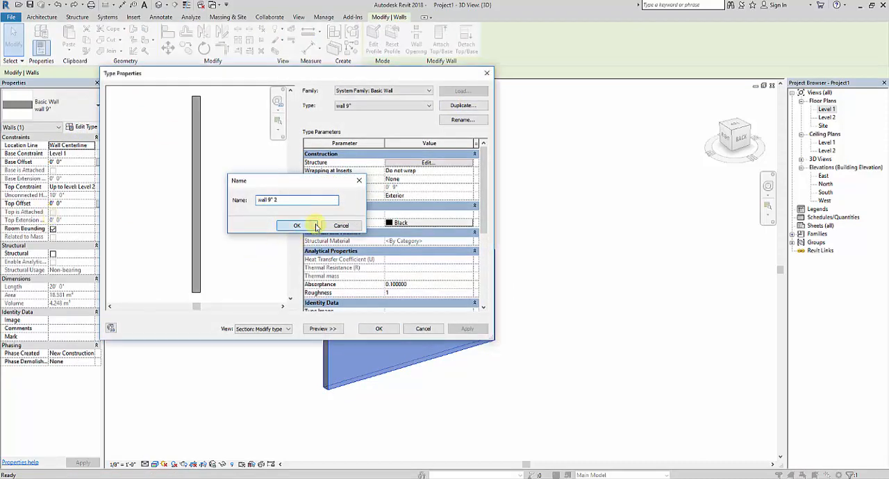
click(296, 225)
Edit the new type's structure in section preview and split its structure layer into two regions about 5' above the base
click(428, 164)
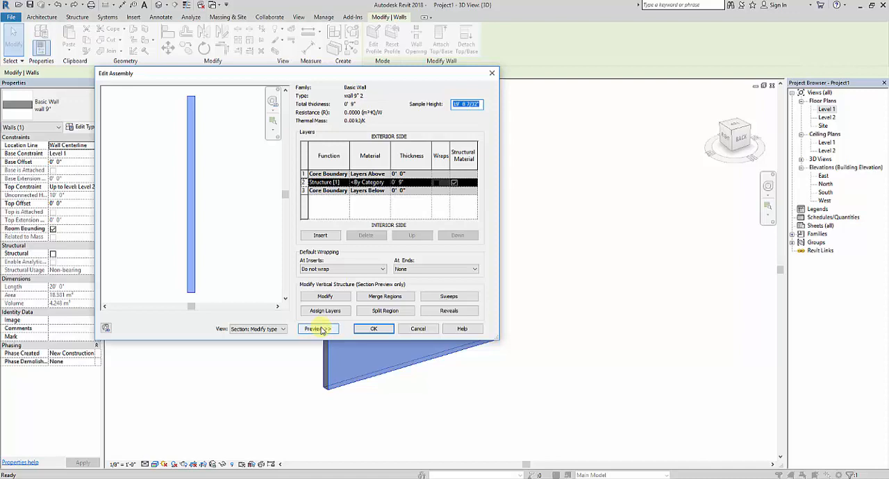
click(258, 329)
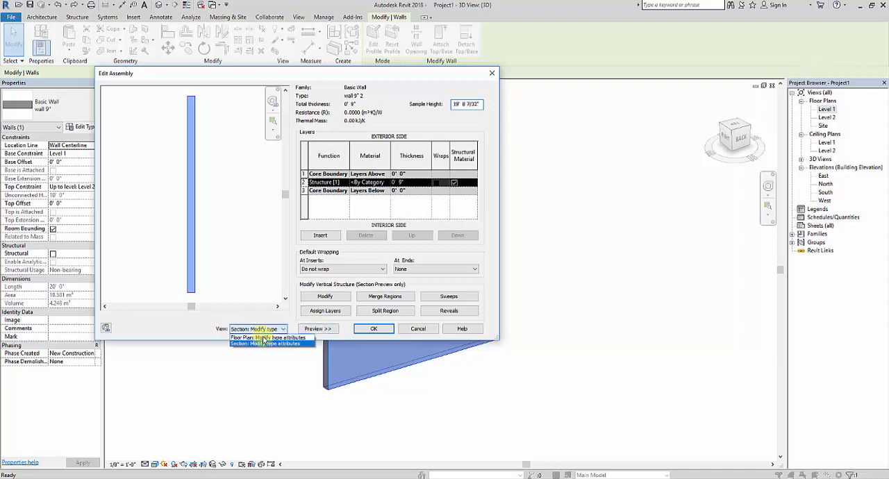
click(266, 344)
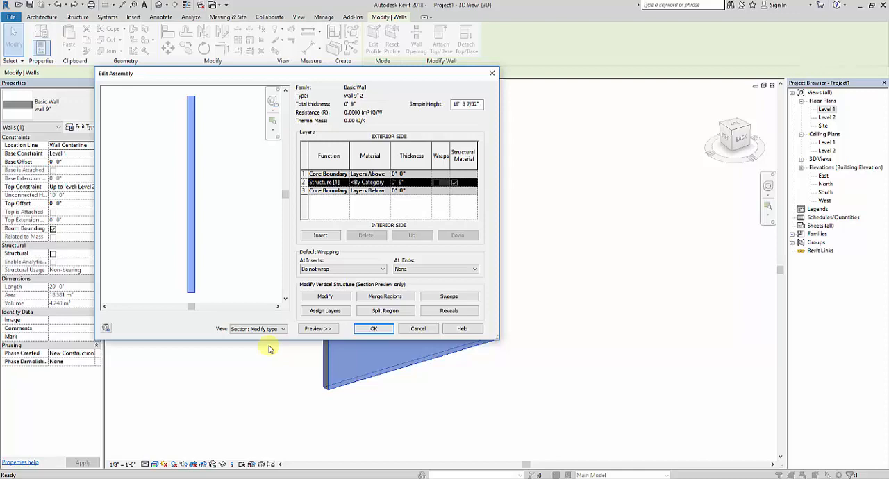
click(406, 314)
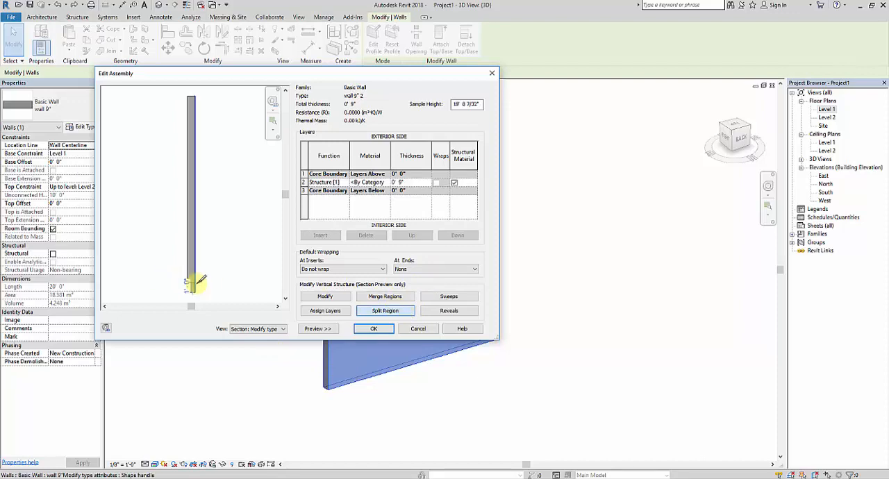
click(195, 239)
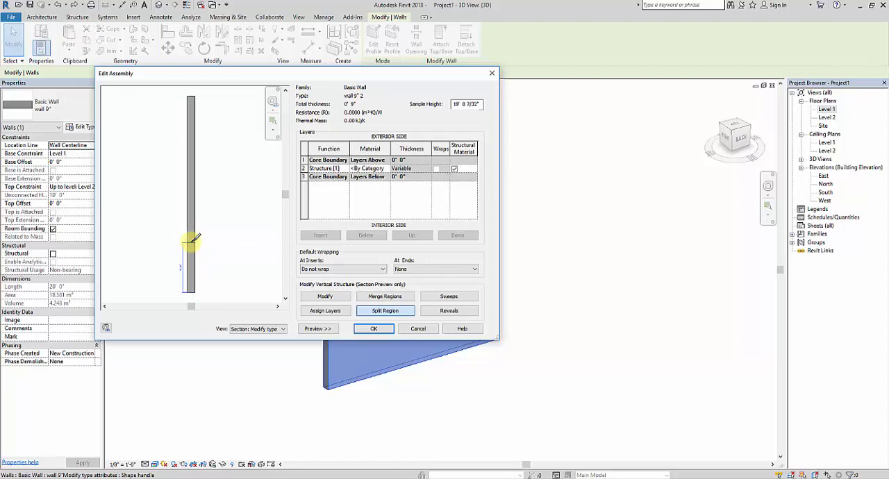
click(321, 298)
Insert a structure layer on the exterior side of the existing one and assign it to the lower wall region
click(333, 310)
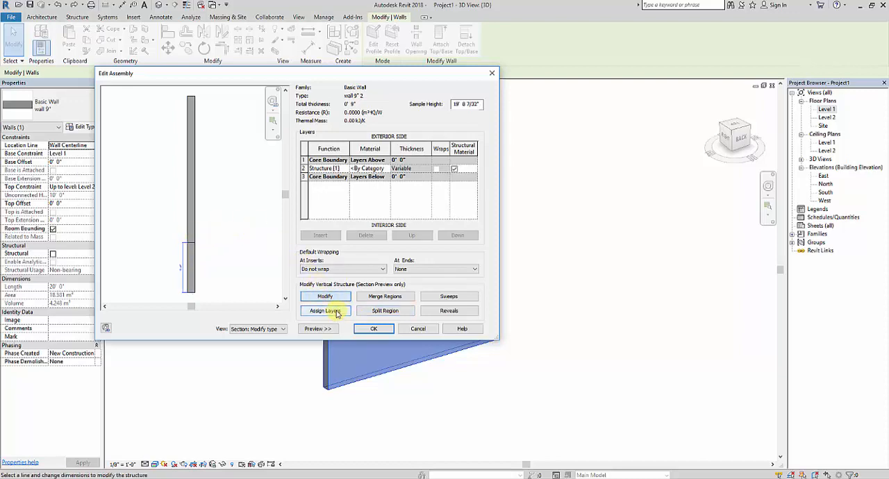
click(321, 236)
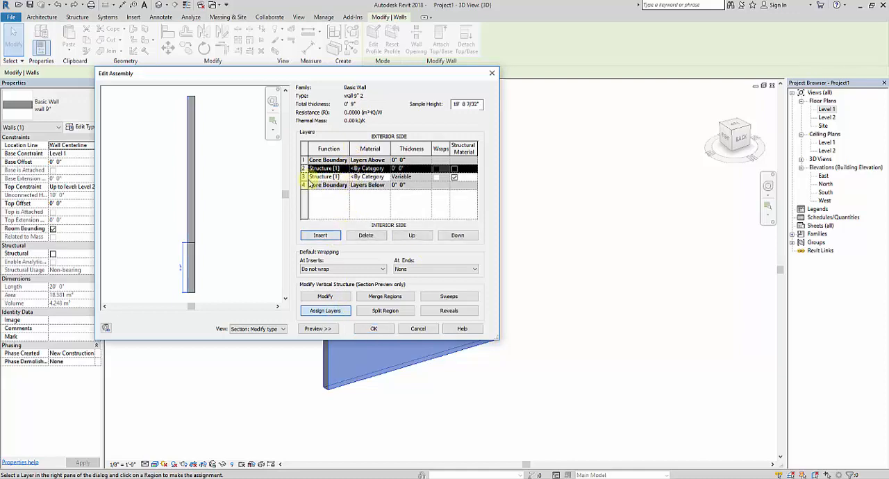
click(303, 177)
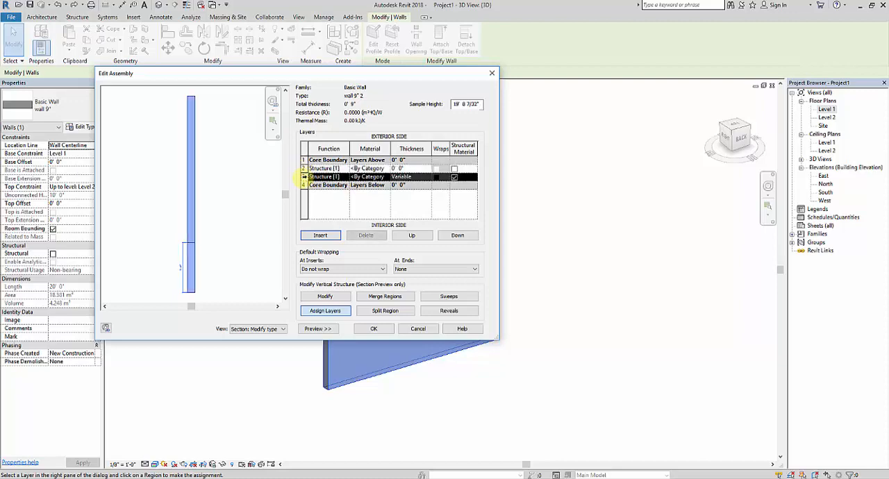
click(304, 169)
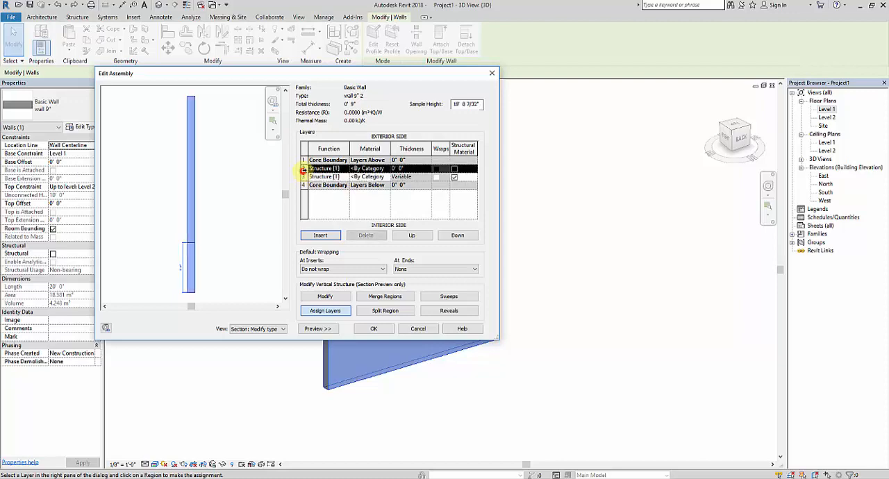
click(194, 285)
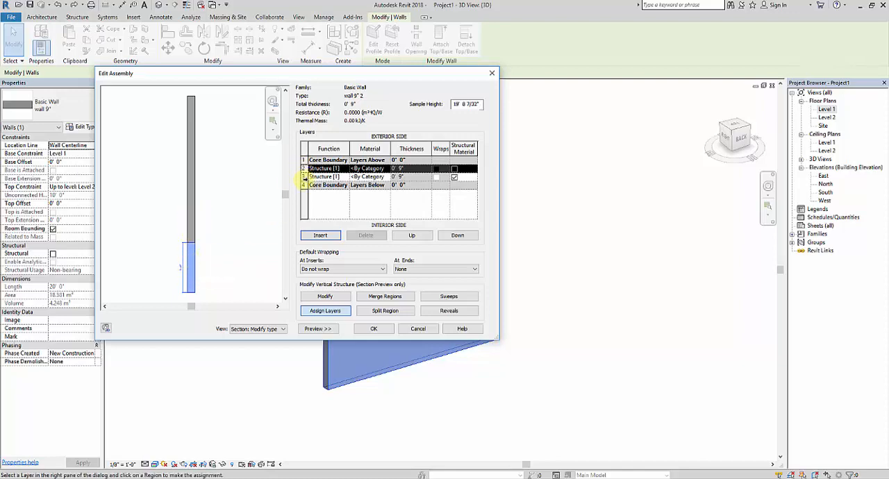
click(304, 177)
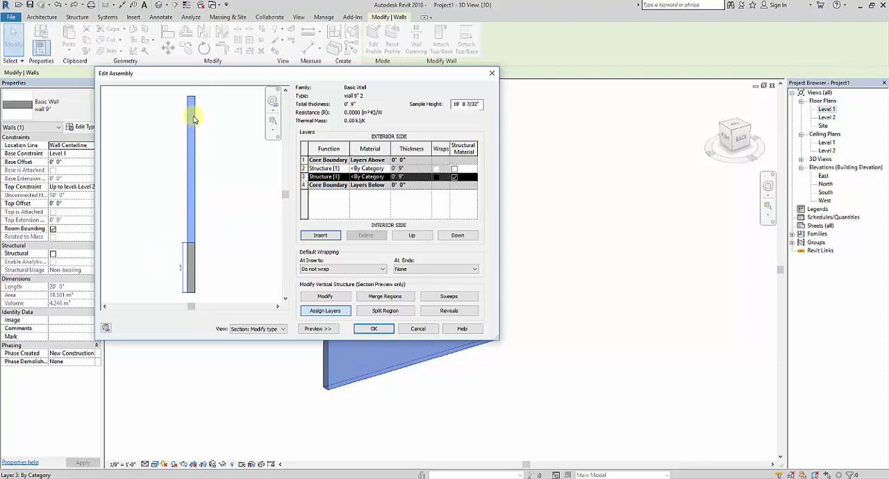
Assign Tile, Quarry from the Autodesk Materials Tile category to the new structure layer of the lower region
click(303, 169)
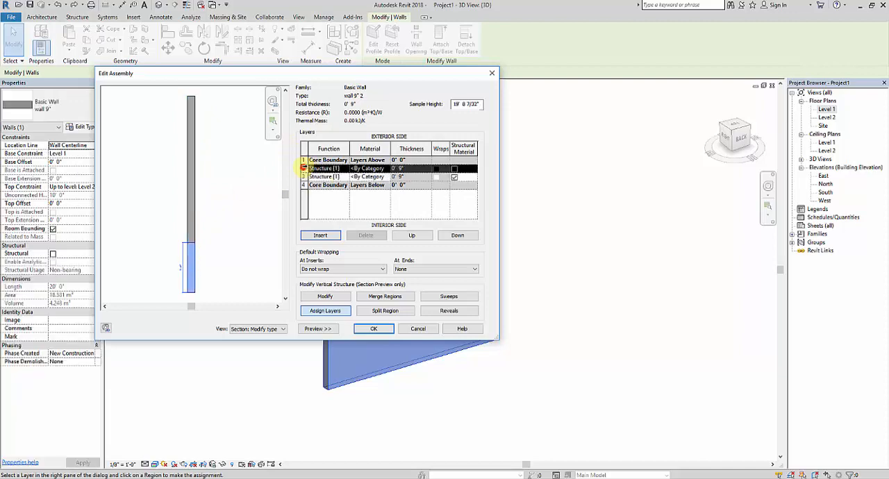
click(385, 168)
click(386, 169)
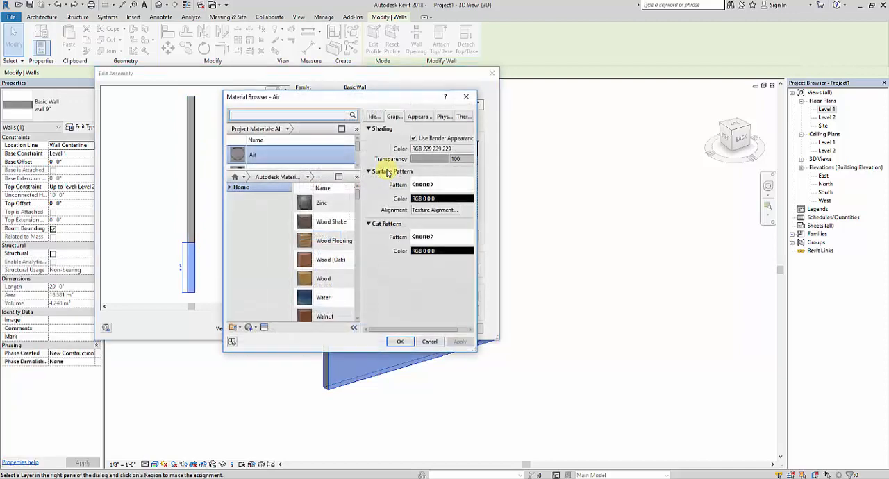
click(231, 188)
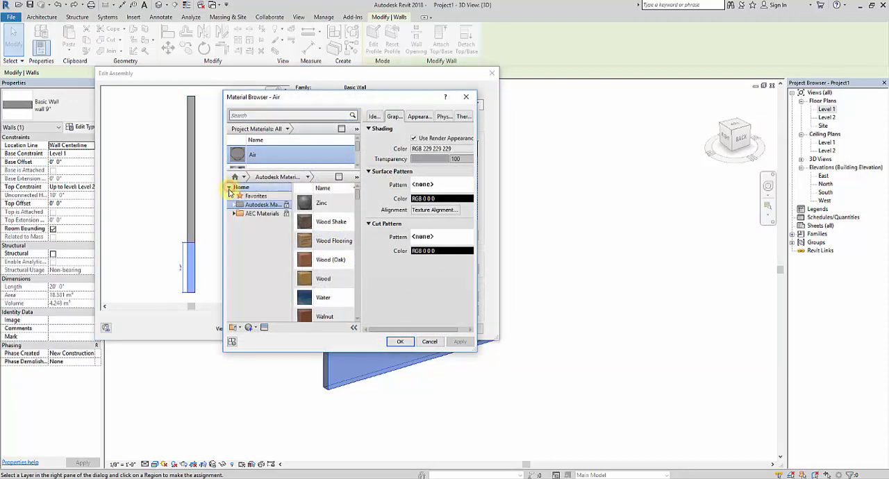
click(235, 205)
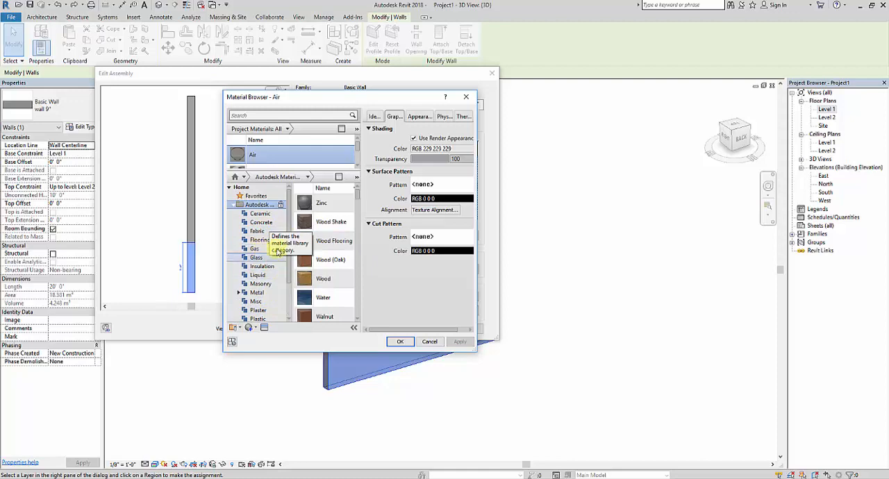
scroll(263, 295, down, 2)
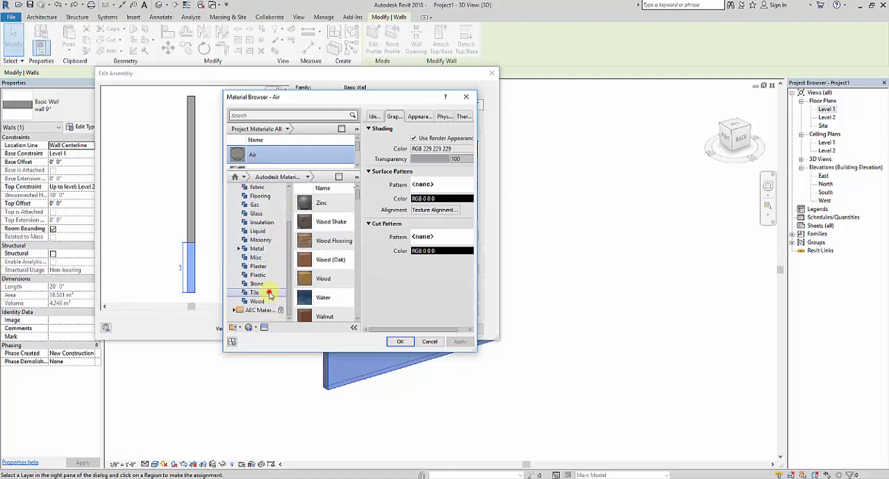
click(255, 293)
click(347, 203)
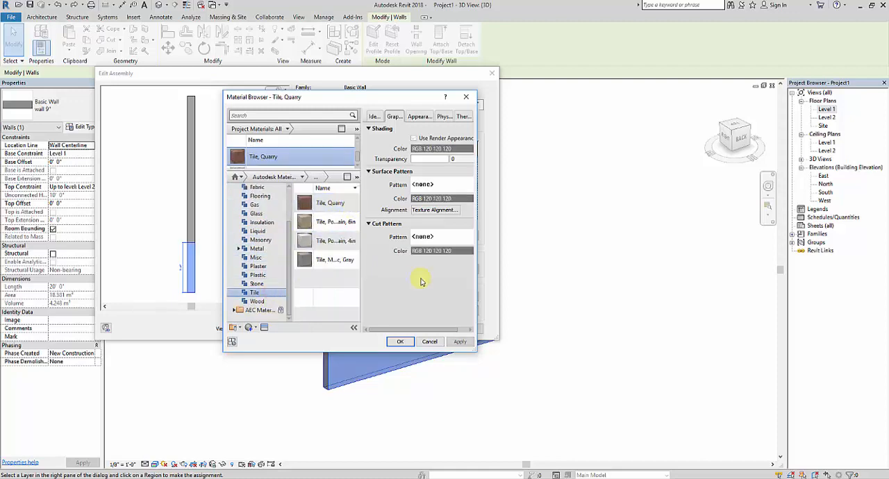
click(400, 341)
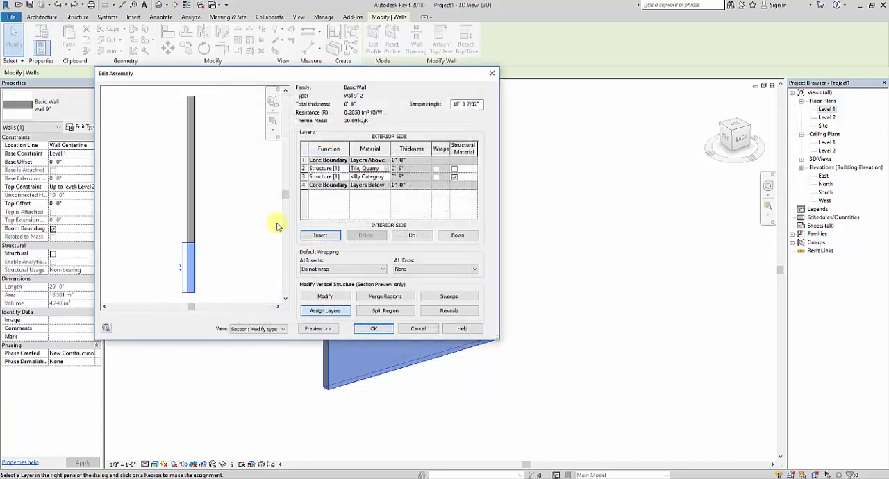
Assign Plaster from the library's Plaster category to the upper region's structure layer and confirm the wall assembly
click(379, 177)
click(386, 177)
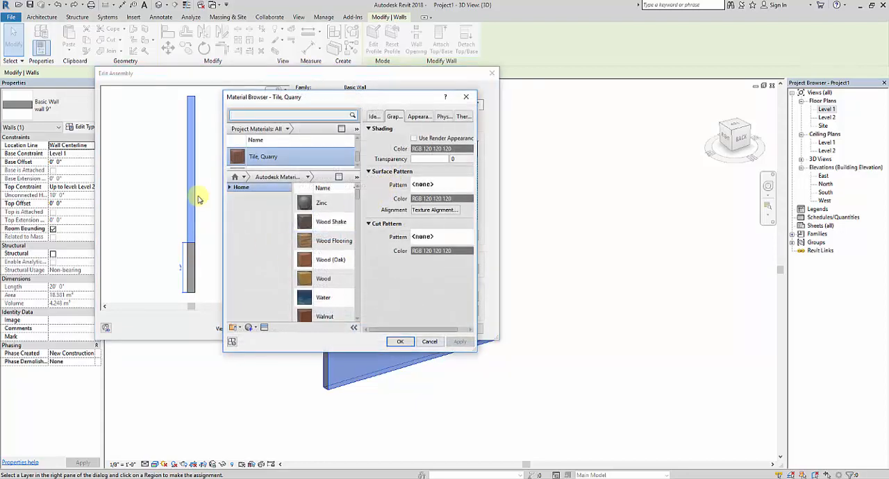
click(228, 187)
click(234, 205)
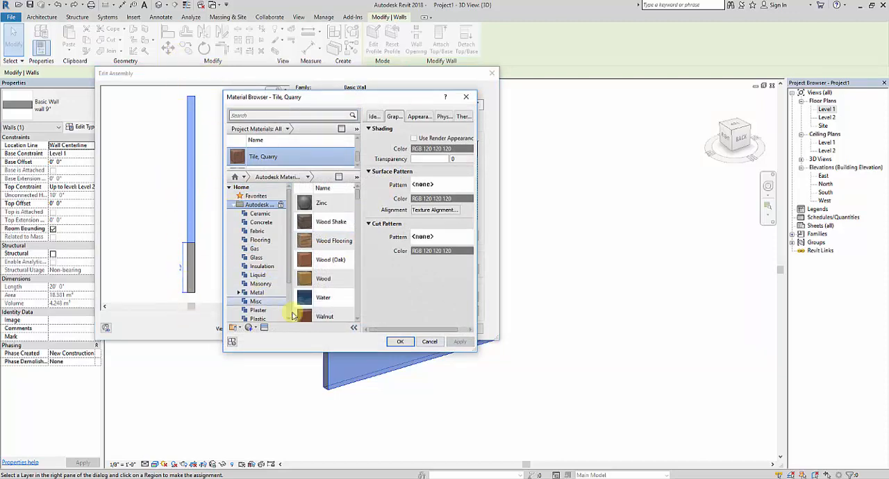
click(258, 309)
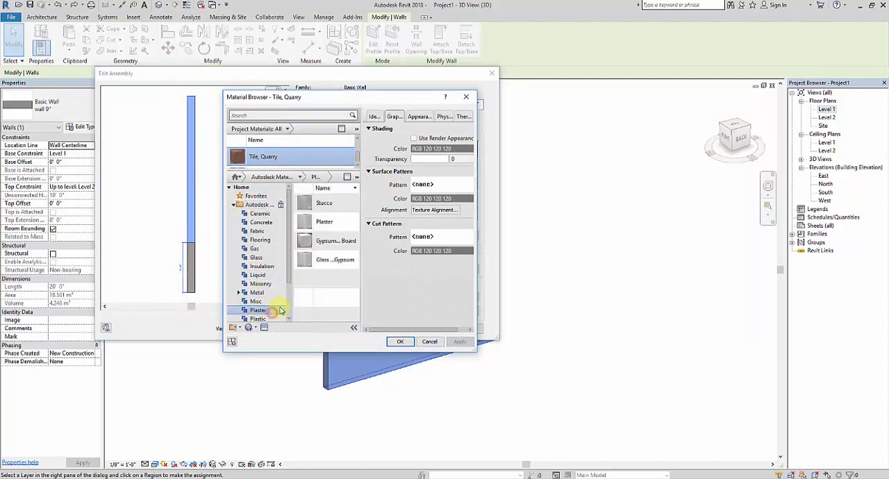
click(346, 223)
click(402, 341)
click(361, 327)
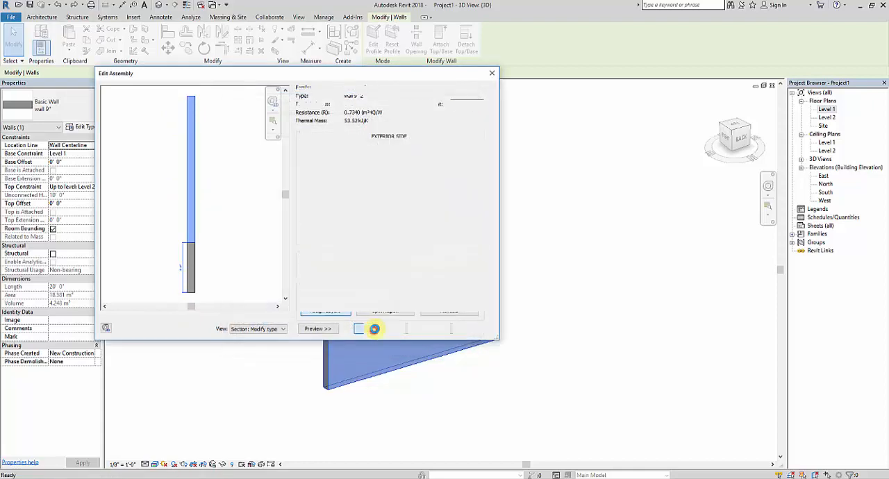
Apply the split wall type and examine the wall's plaster and tile regions up close and from both sides in 3D
click(375, 329)
click(503, 427)
scroll(434, 347, up, 5)
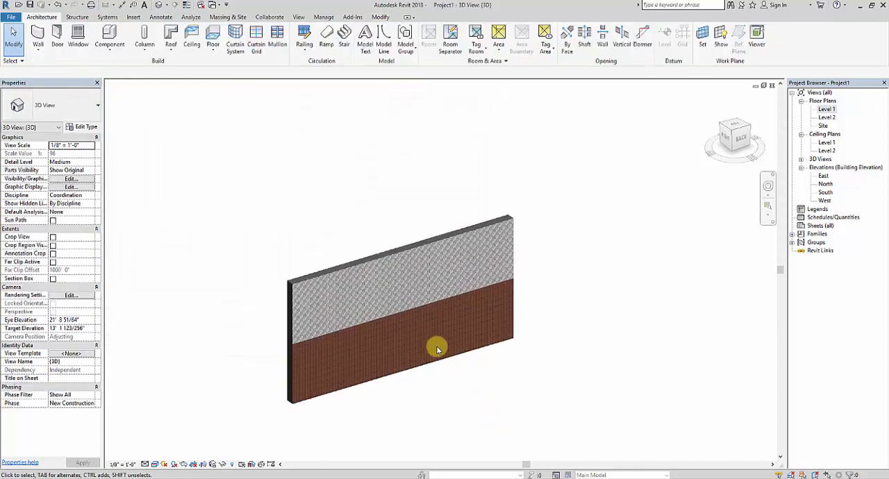
scroll(212, 182, up, 10)
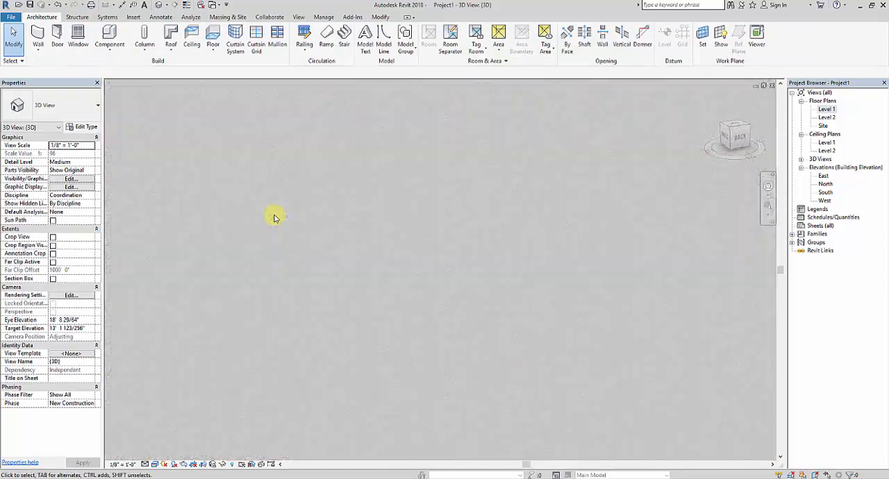
scroll(404, 223, down, 6)
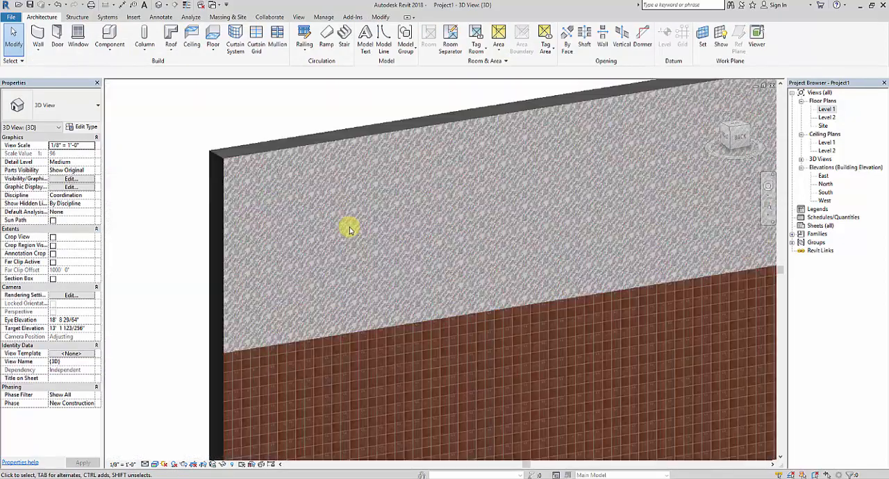
scroll(337, 271, up, 6)
scroll(393, 308, up, 3)
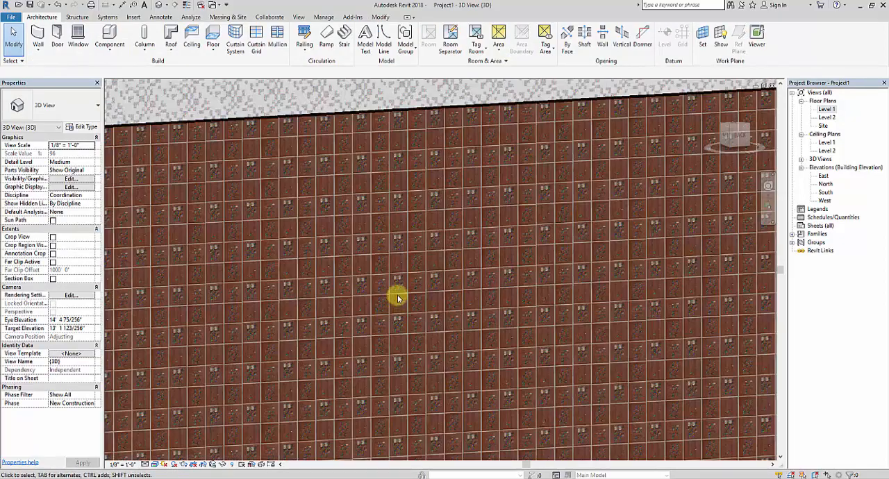
scroll(398, 296, down, 4)
shift+middle_drag(391, 280, 302, 279)
scroll(294, 277, down, 4)
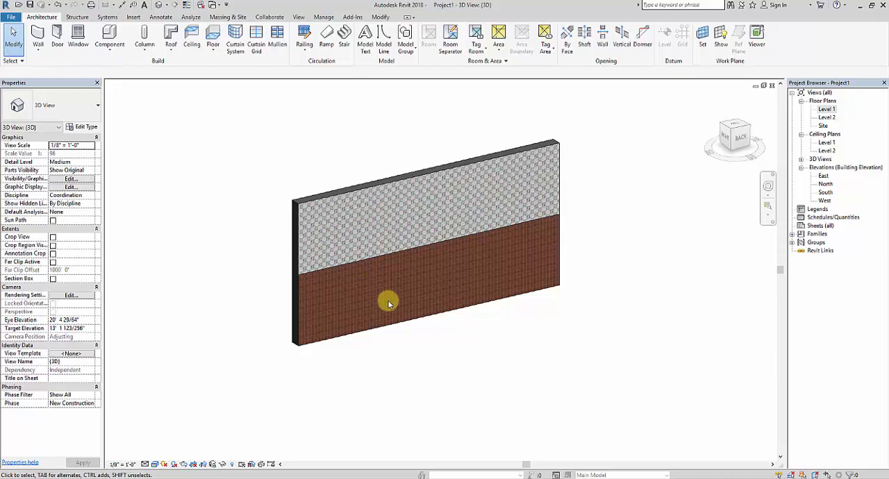
shift+middle_drag(343, 288, 501, 168)
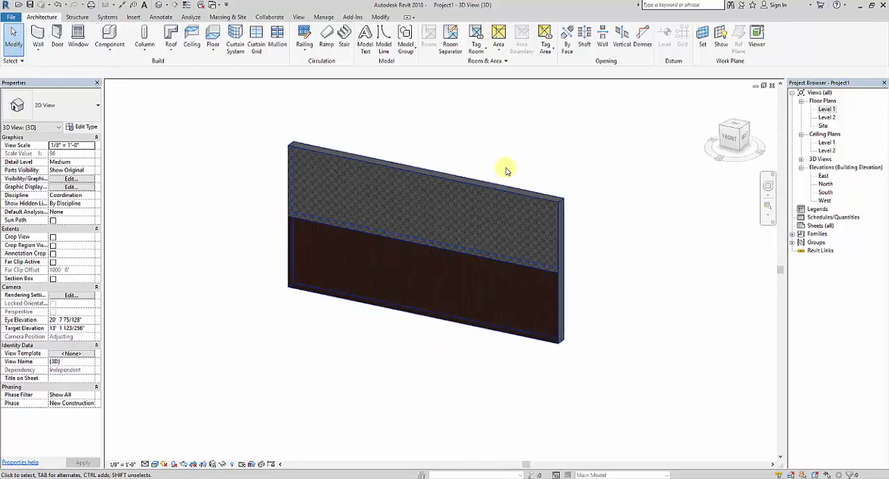
shift+middle_drag(516, 325, 347, 340)
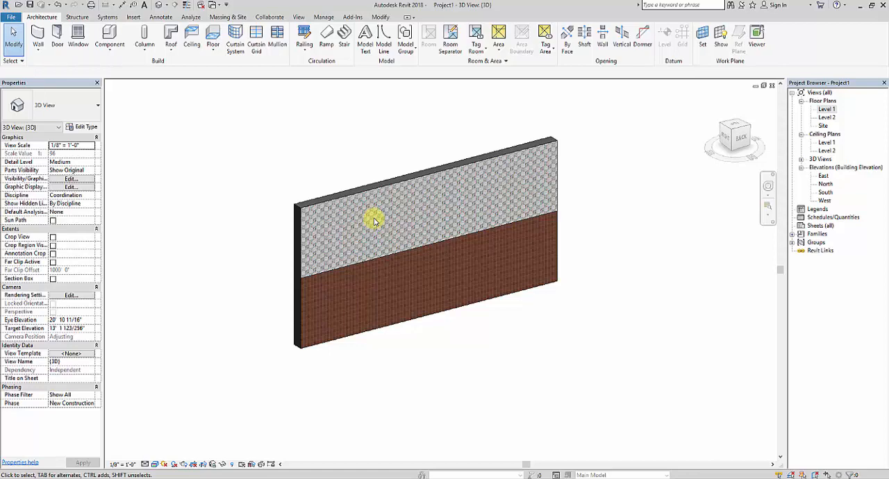
Undo the split wall type on the wall and duplicate its wall 9" type as wall 9" 2
key(ctrl+z)
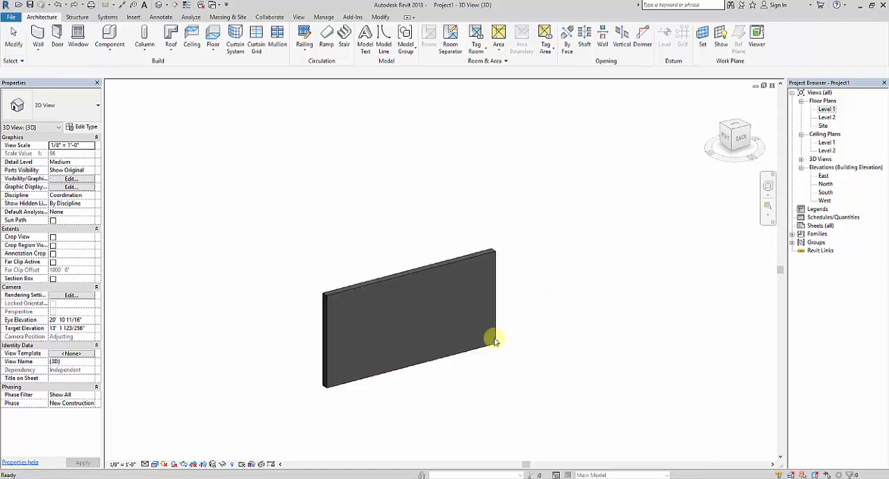
middle_drag(492, 336, 490, 302)
click(419, 237)
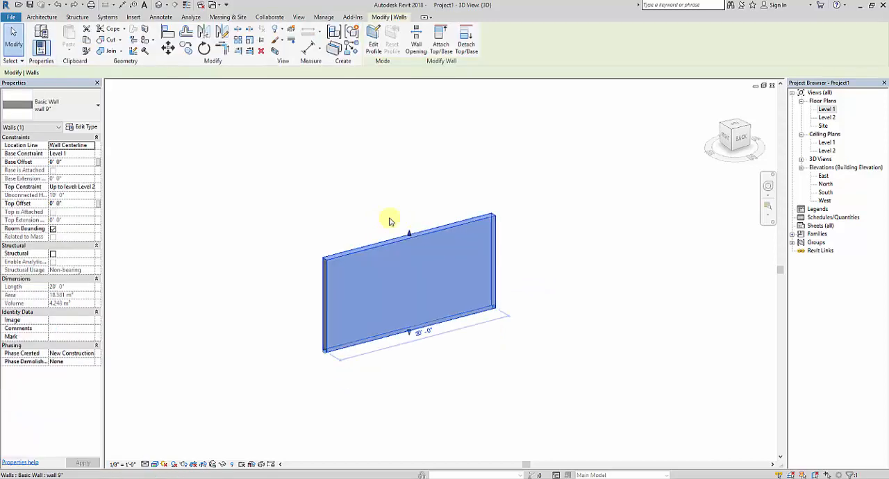
click(83, 126)
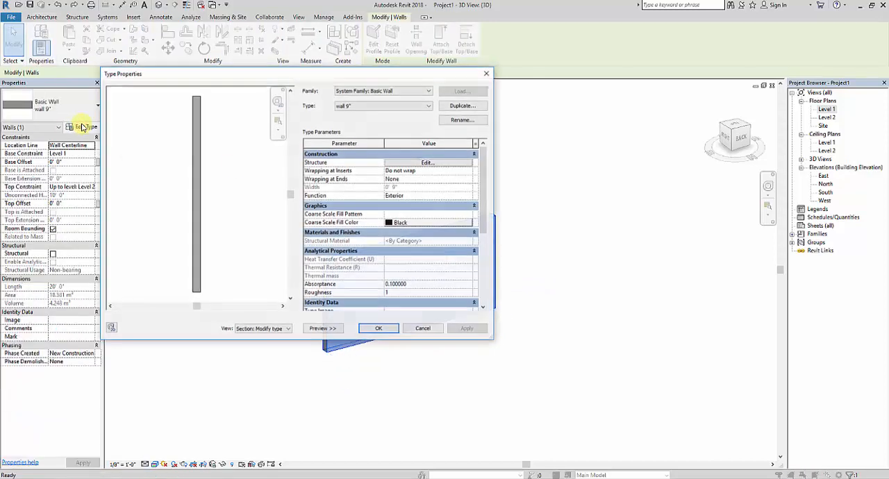
click(457, 104)
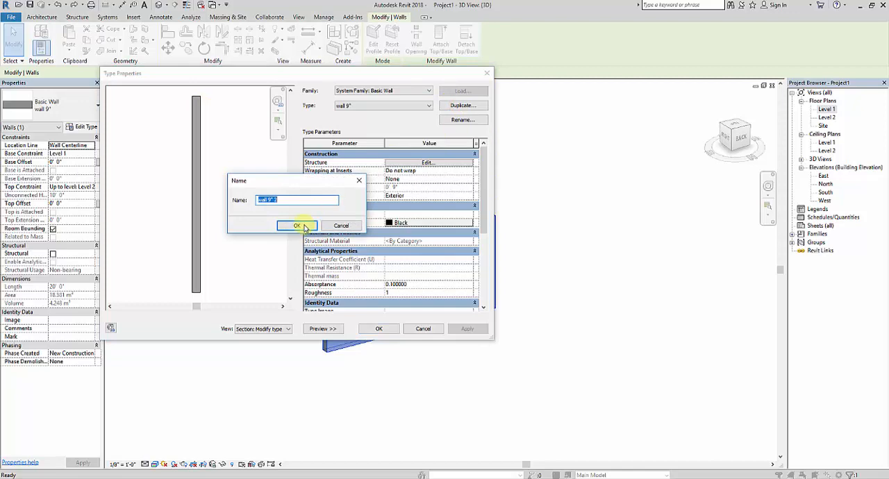
click(297, 225)
Insert a second structure layer in the new type's assembly and set both structure layers to 4.5" thick
click(411, 165)
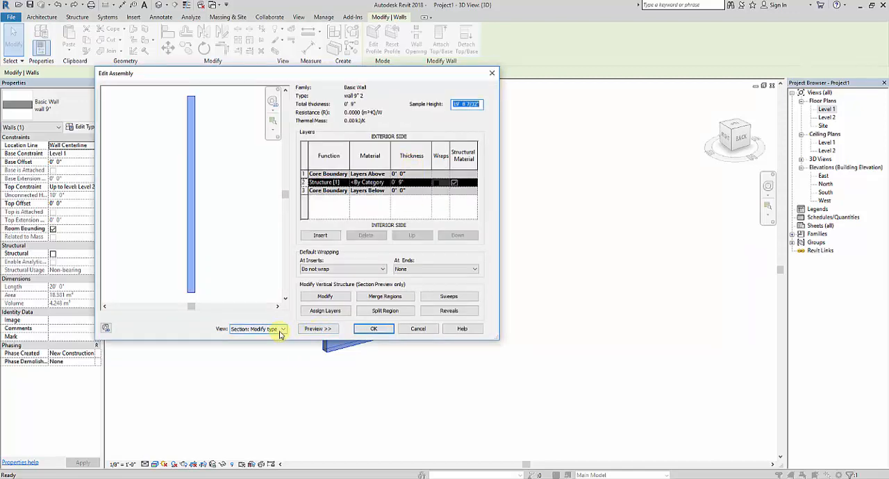
click(323, 236)
click(416, 182)
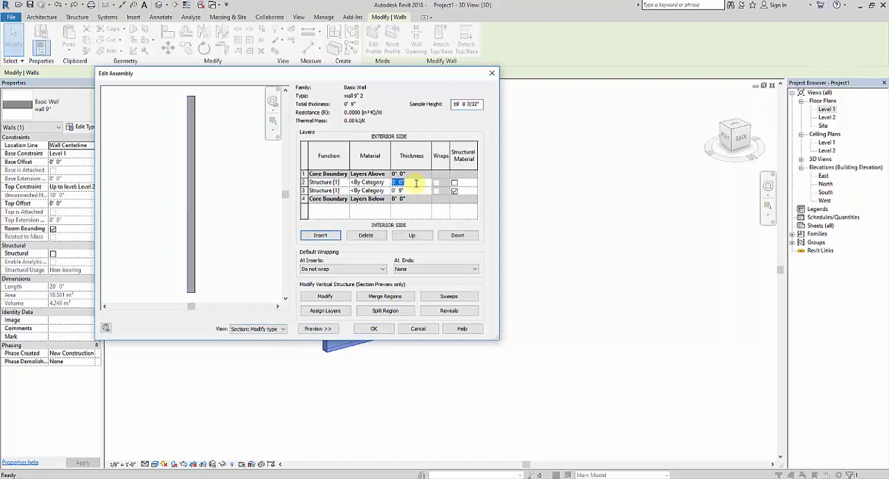
text(4.5)
key(Tab)
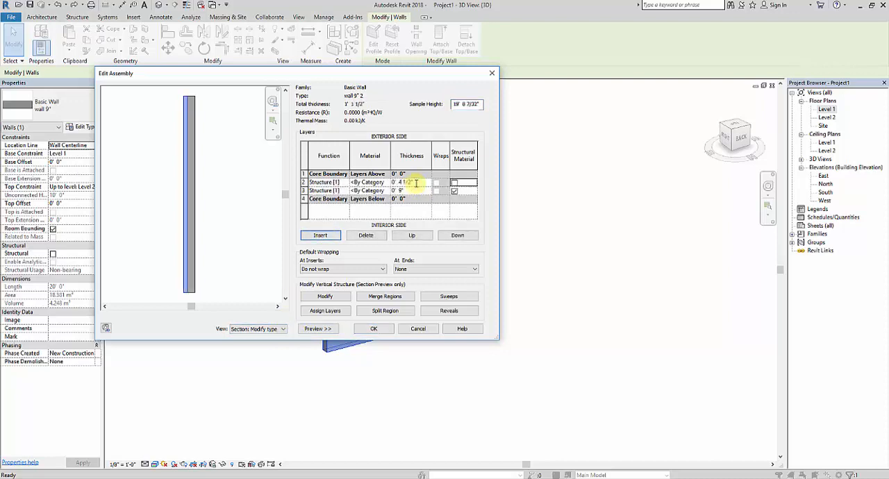
click(421, 192)
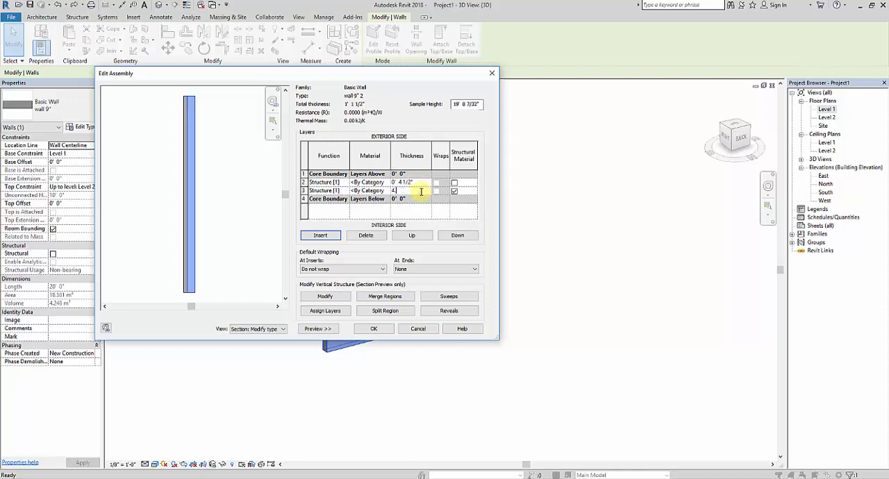
text(4.5)
key(Tab)
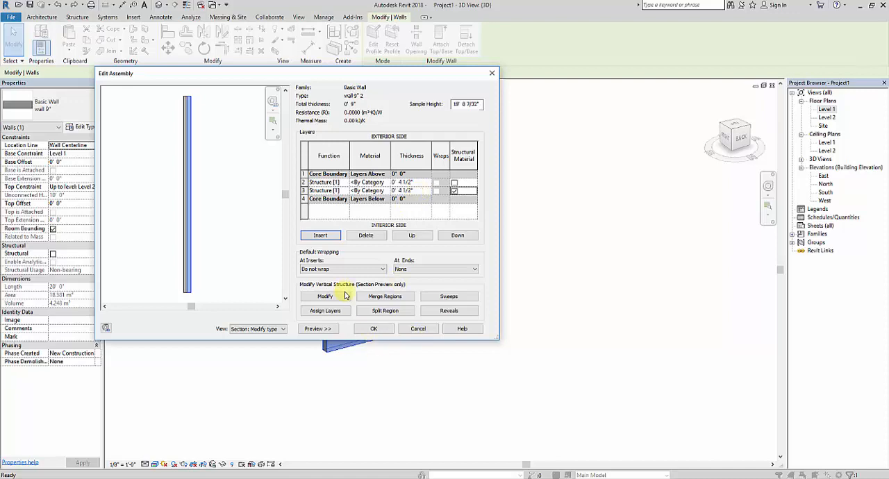
Split the interior structure layer into two regions about 5' above the wall base in the section preview
click(384, 310)
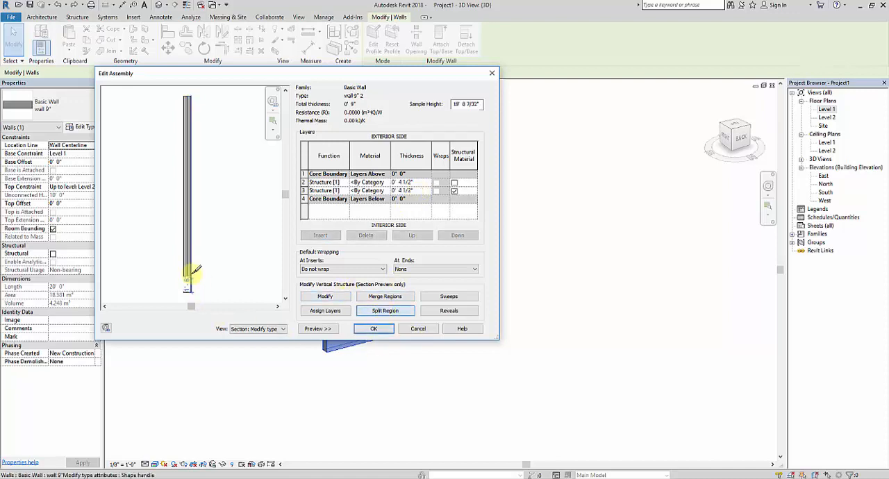
click(190, 243)
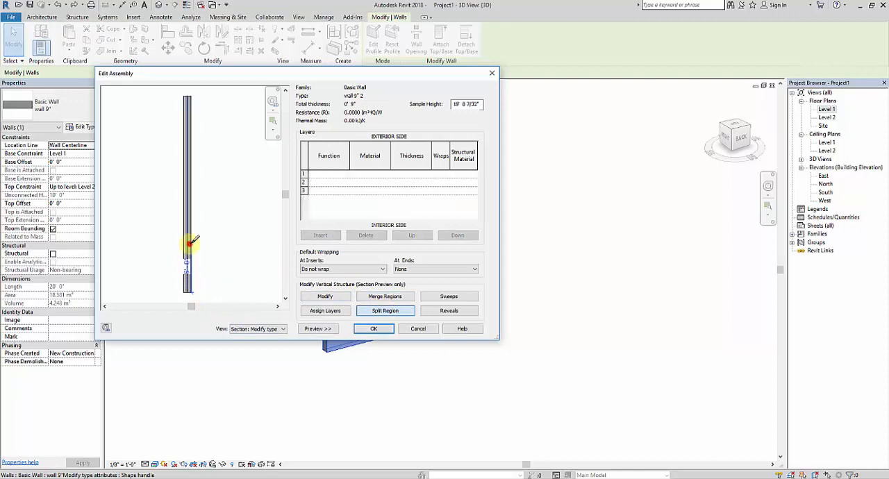
click(332, 296)
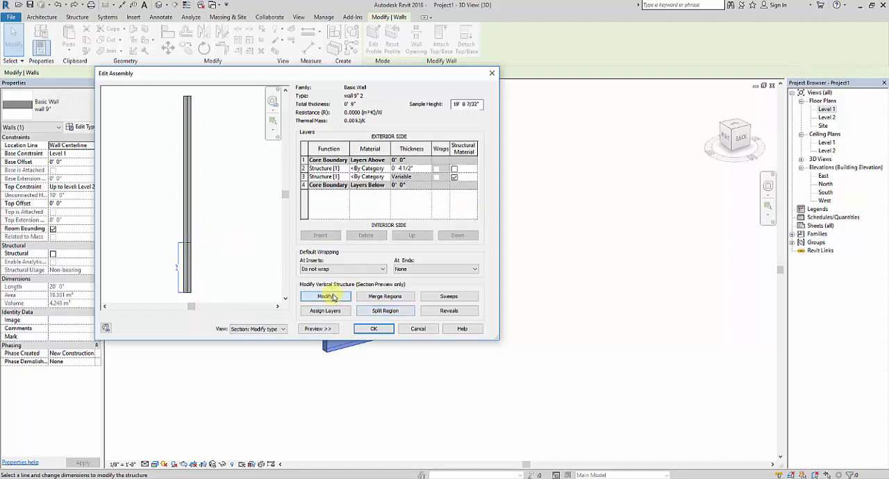
Insert a structure layer on the interior side and assign it to the lower region of the split interior layer
click(348, 314)
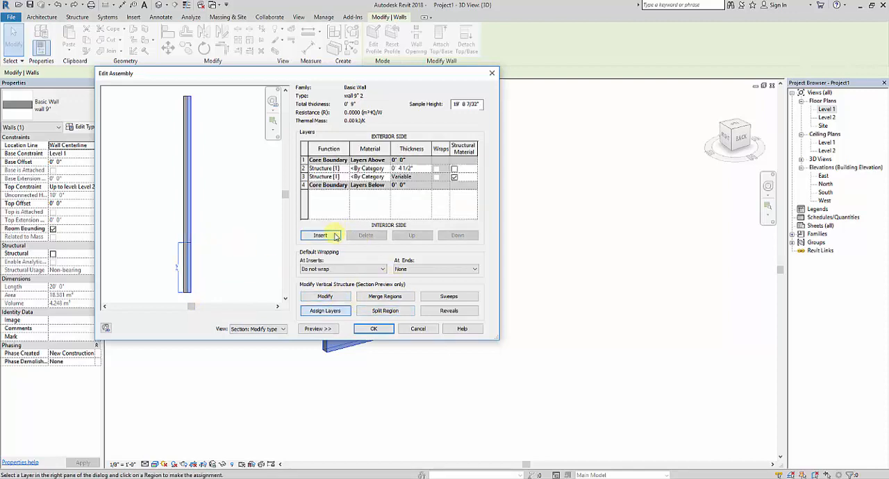
click(335, 237)
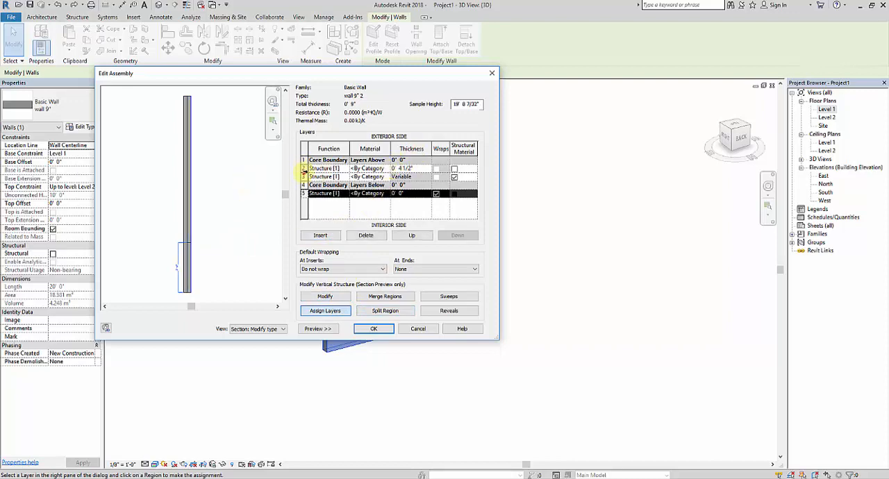
click(303, 169)
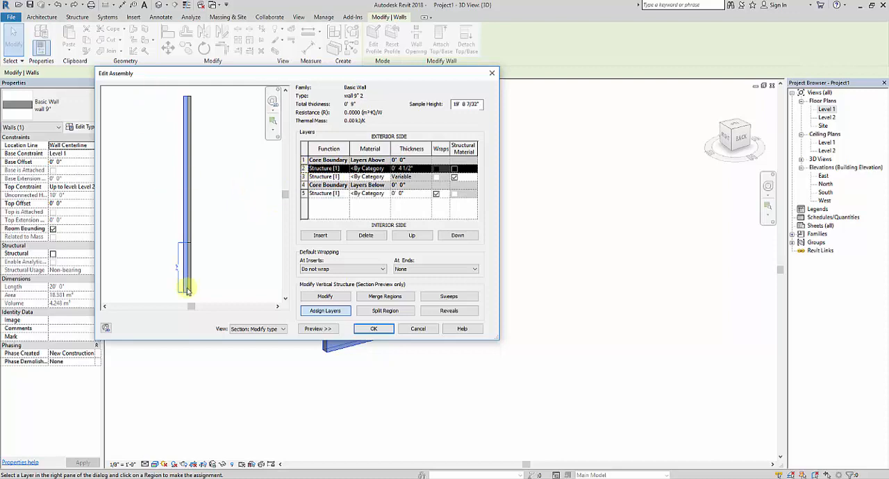
click(304, 177)
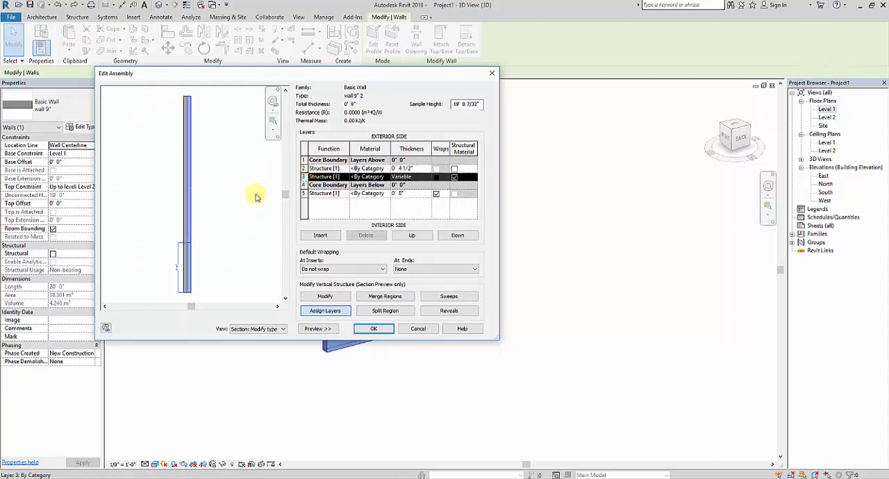
click(304, 193)
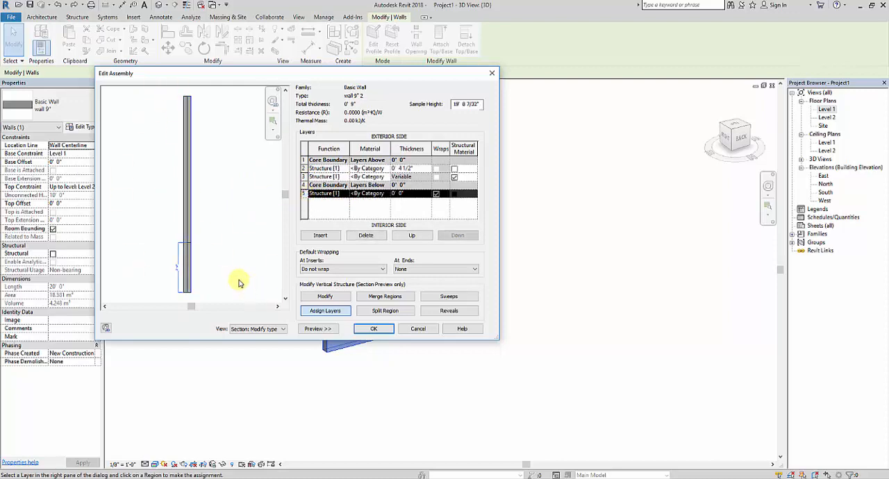
click(188, 265)
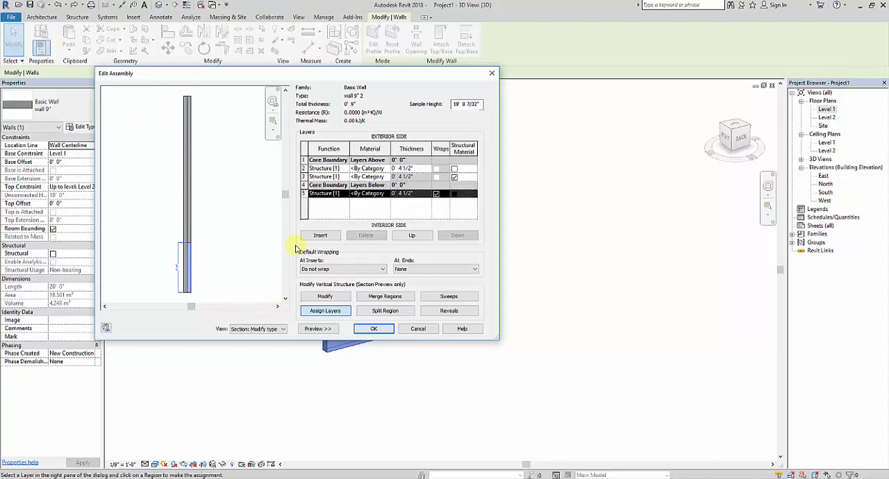
Assign Plaster from the Autodesk Materials Plaster category to the exterior structure layer
click(347, 168)
click(382, 168)
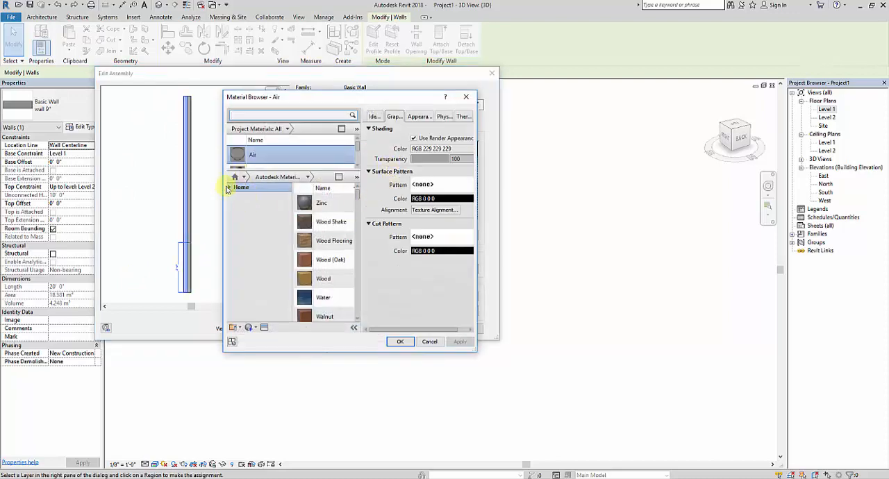
click(230, 187)
click(234, 204)
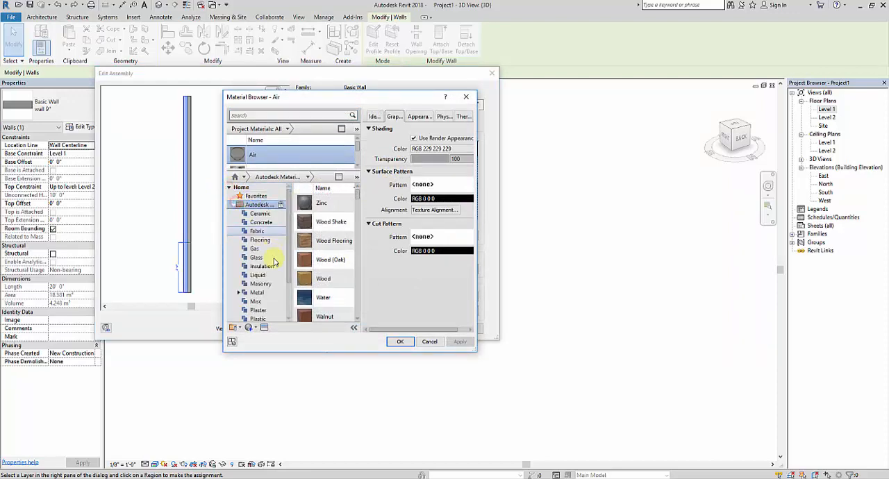
click(261, 309)
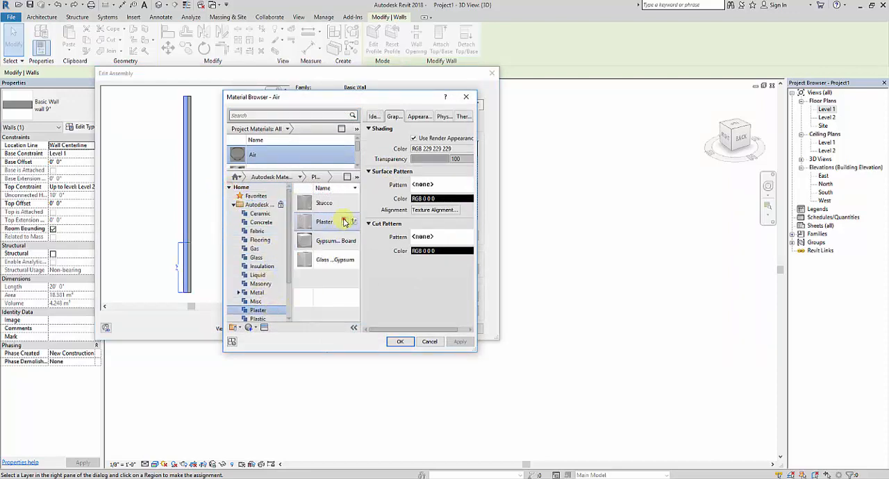
click(343, 221)
click(400, 342)
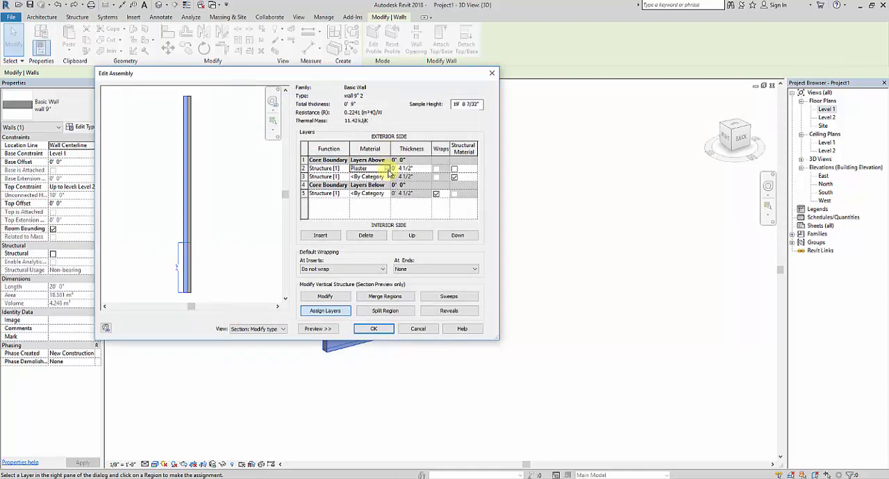
Assign the project's Plaster material to the structure layer of the upper interior region
click(387, 177)
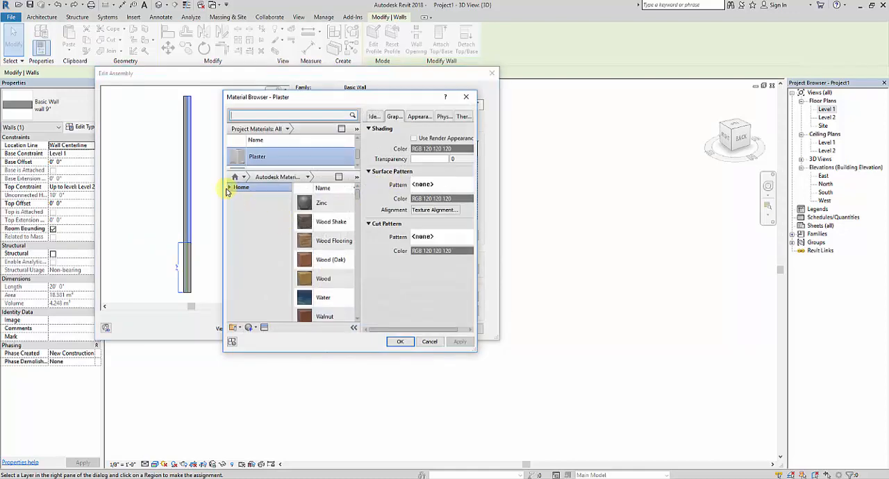
click(231, 186)
scroll(263, 159, down, 1)
click(264, 159)
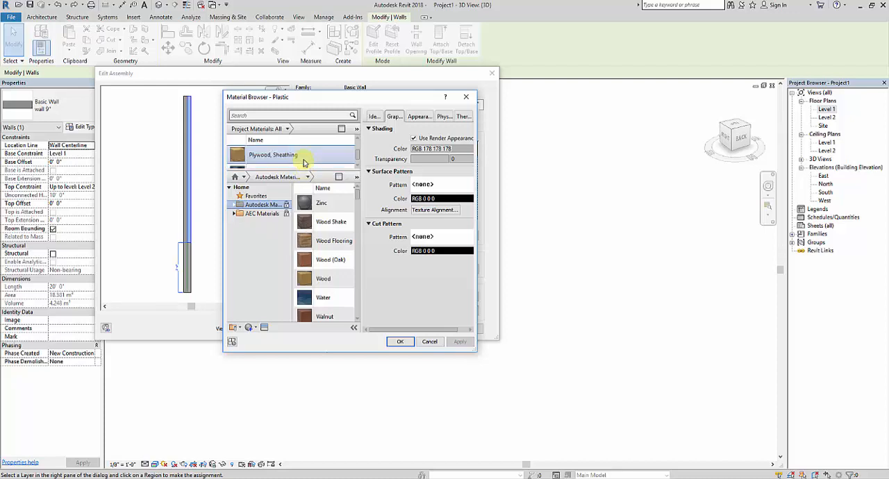
scroll(301, 160, up, 1)
click(300, 158)
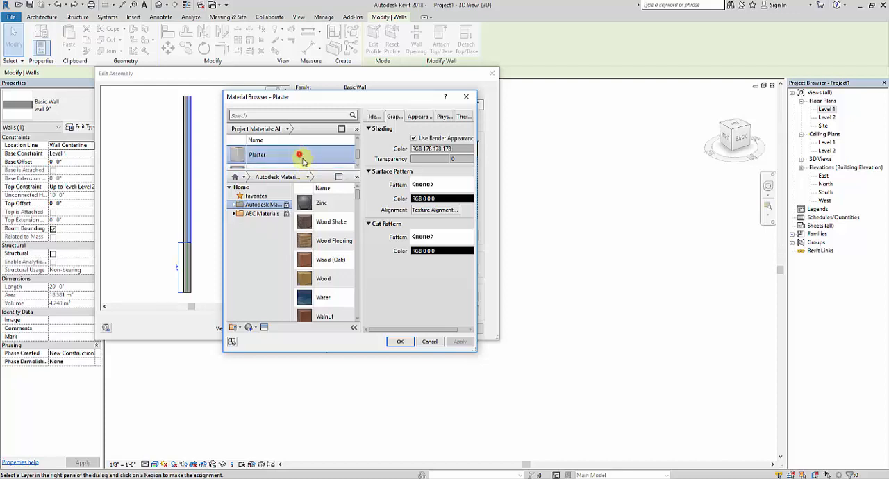
click(400, 341)
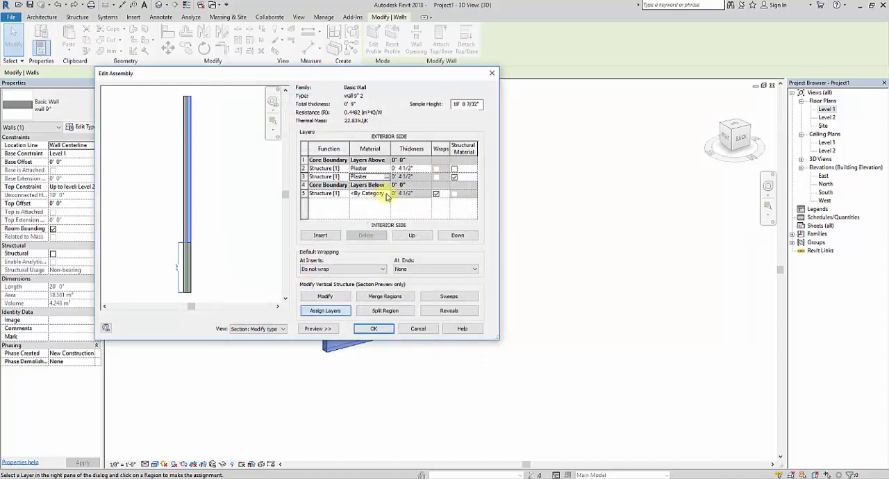
Assign the quarry tile material from the Autodesk Materials Tile category to the lower interior region's structure layer and apply the wall type changes
click(389, 193)
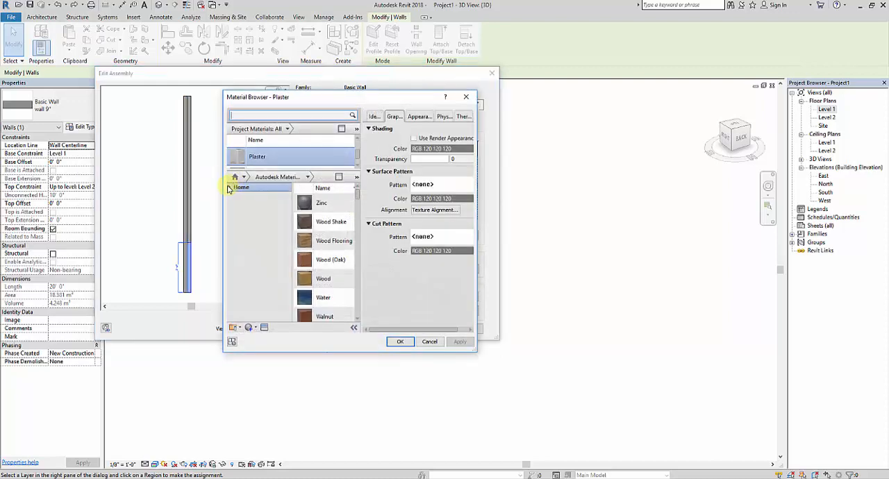
click(229, 187)
click(239, 205)
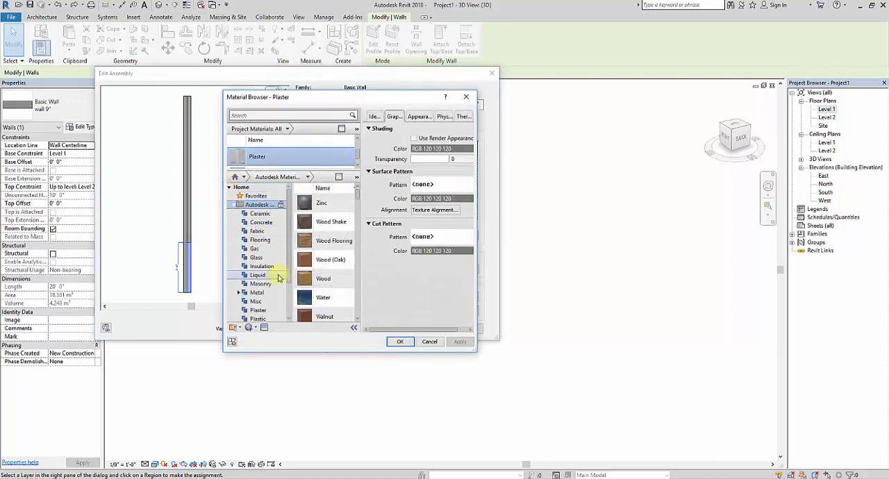
scroll(273, 302, down, 2)
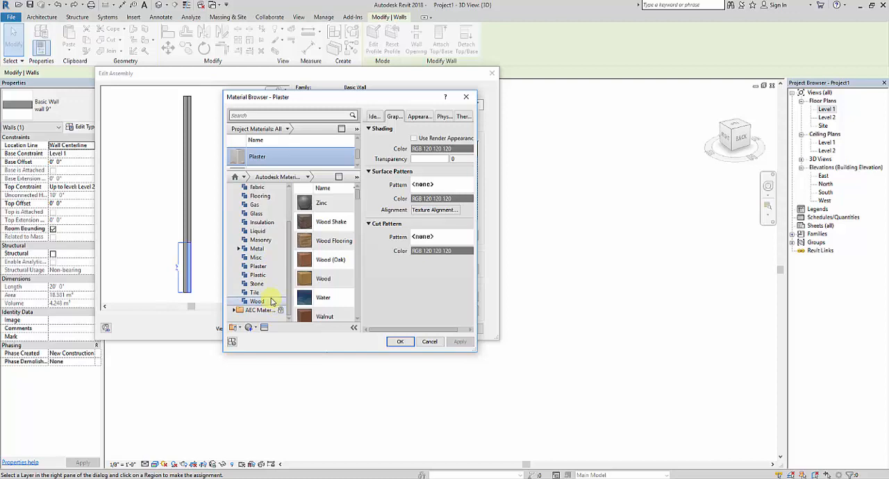
click(254, 293)
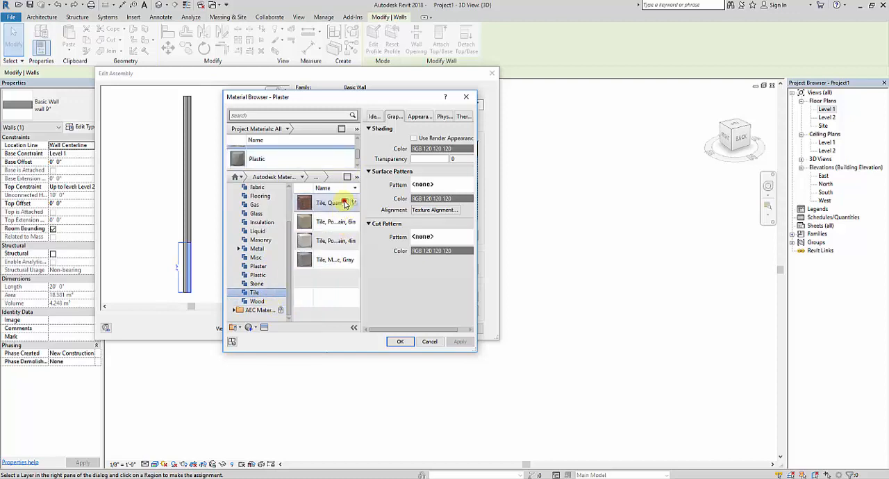
click(345, 202)
click(401, 341)
click(380, 327)
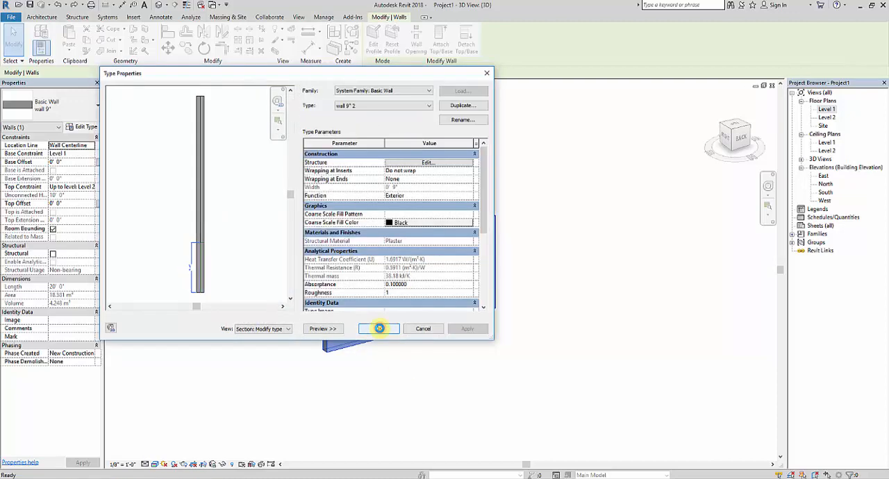
click(379, 328)
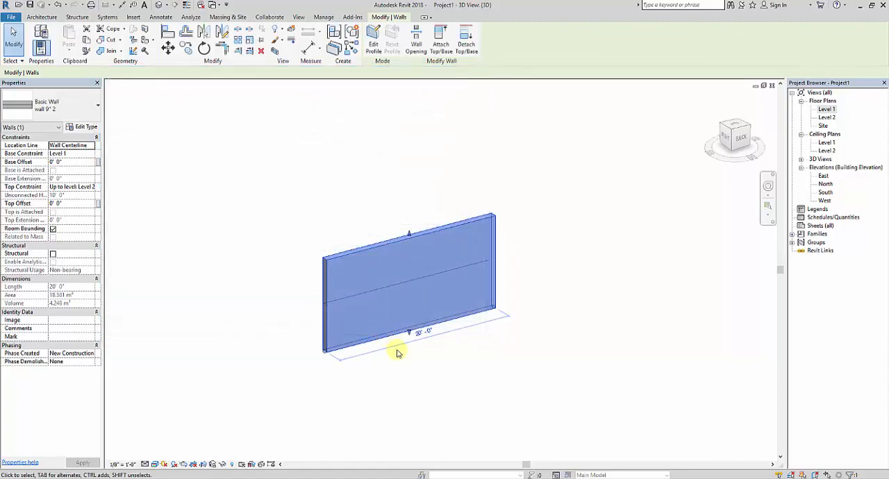
Examine the wall's exterior face and the upper and lower materials of its interior face in the 3D view
click(422, 360)
shift+middle_drag(353, 350, 399, 258)
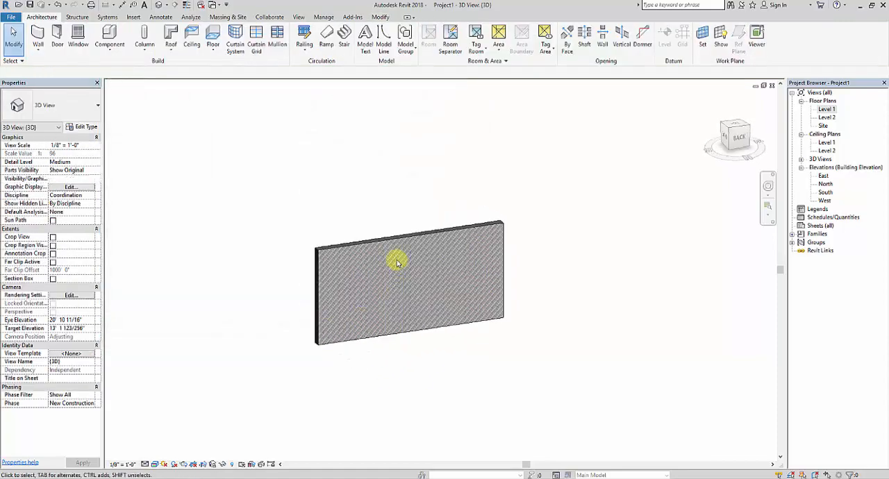
scroll(371, 270, up, 5)
scroll(386, 262, down, 8)
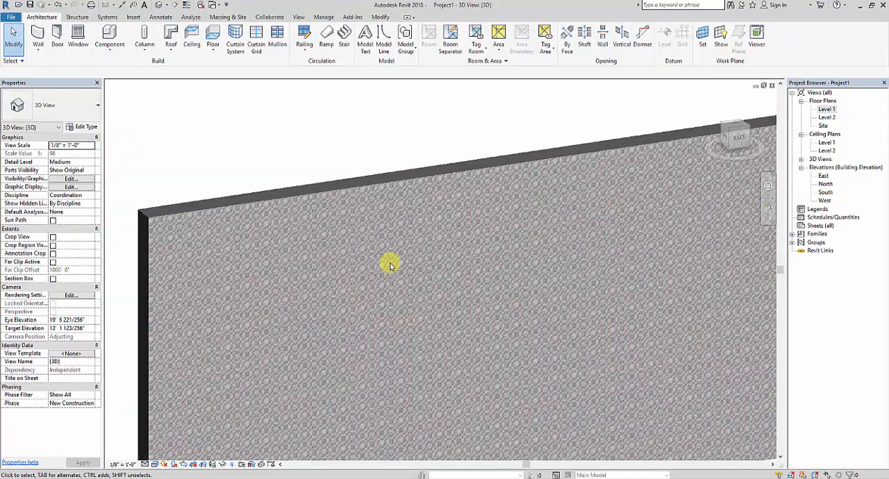
shift+middle_drag(353, 294, 436, 307)
scroll(436, 308, up, 5)
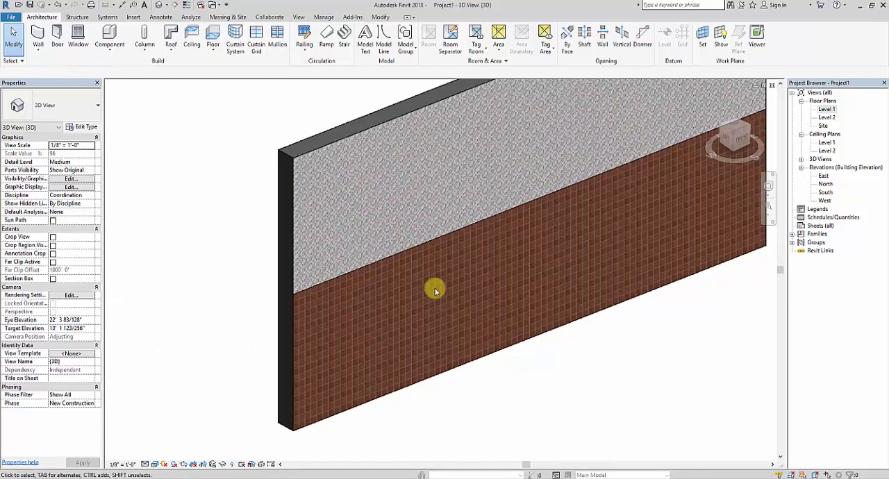
scroll(369, 205, up, 6)
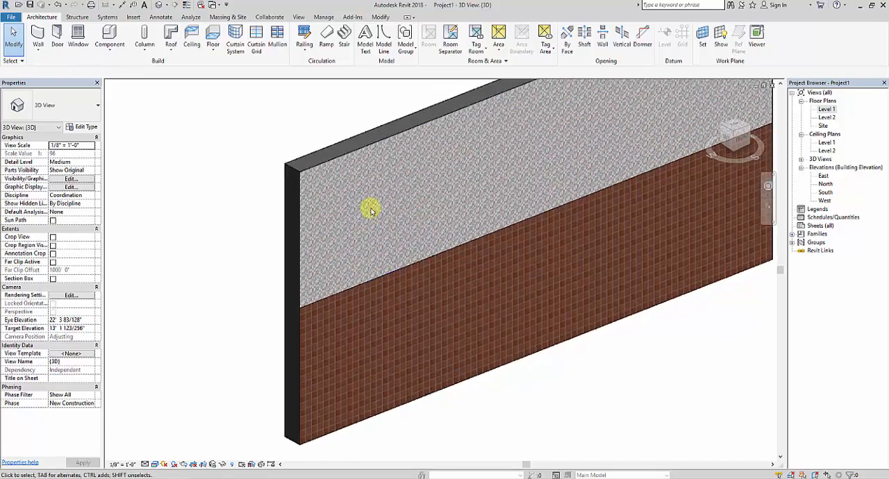
scroll(414, 226, down, 10)
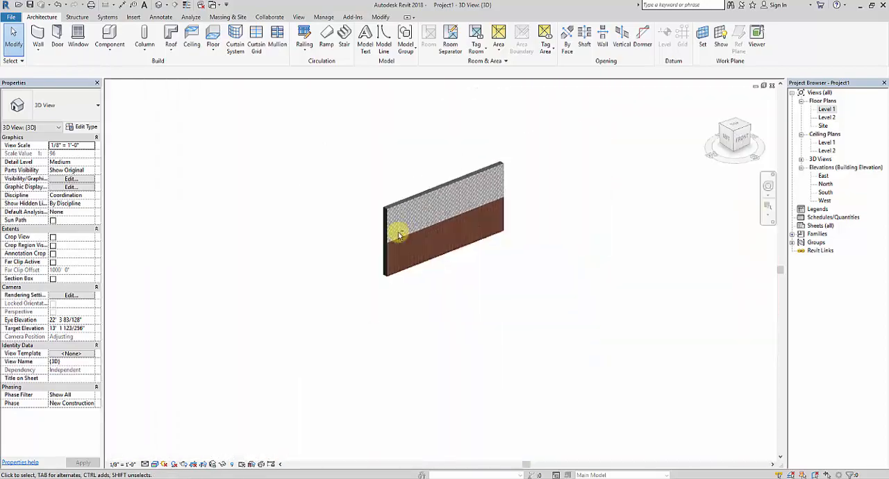
shift+middle_drag(400, 234, 508, 310)
middle_drag(485, 248, 408, 318)
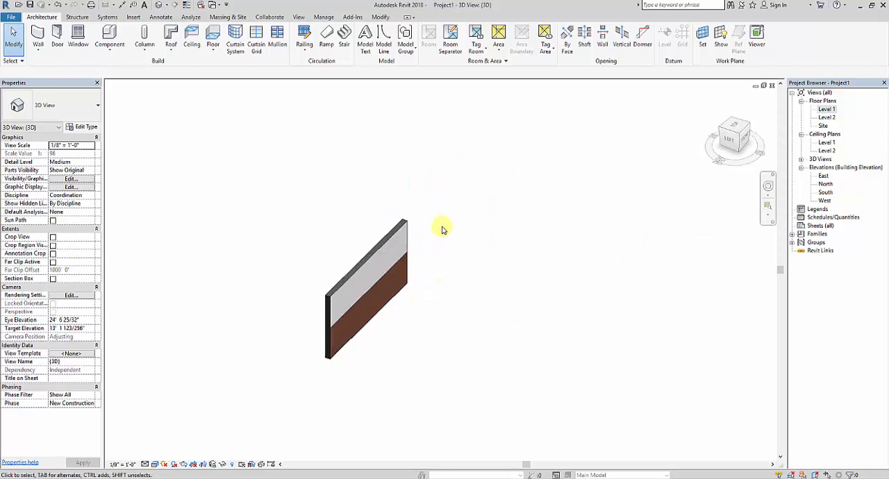
scroll(408, 292, up, 2)
middle_drag(414, 350, 442, 338)
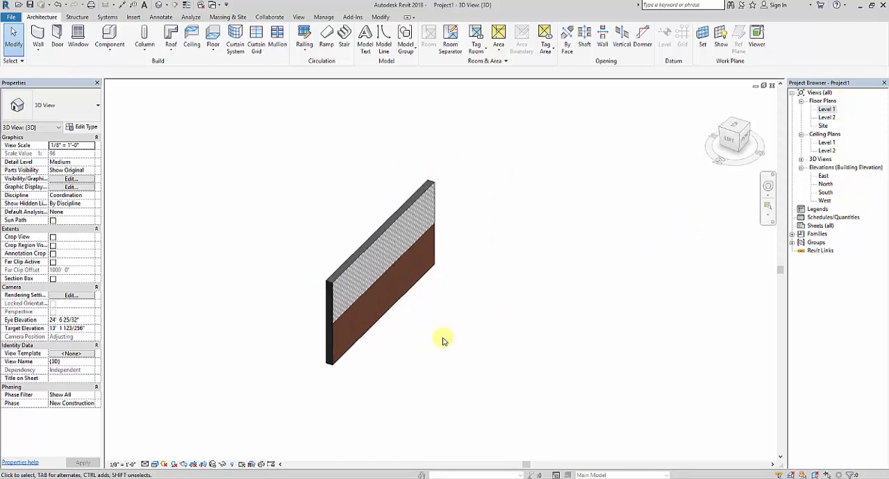